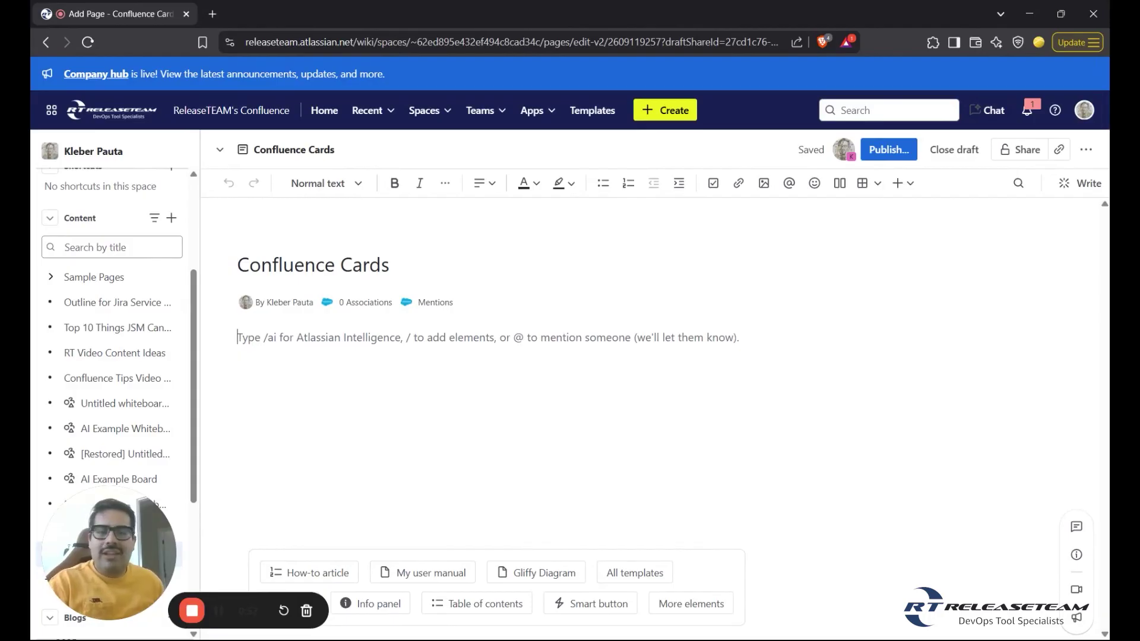
# Step: Insert a Cards [New] element into the page body using /cards
pyautogui.click(898, 184)
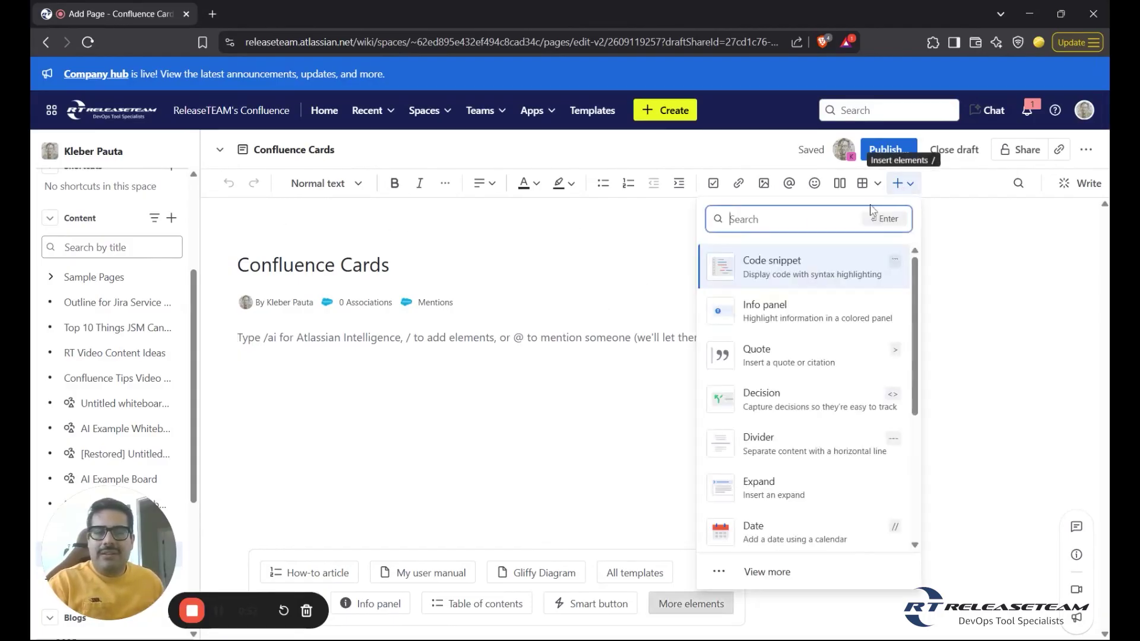
pyautogui.write('cards')
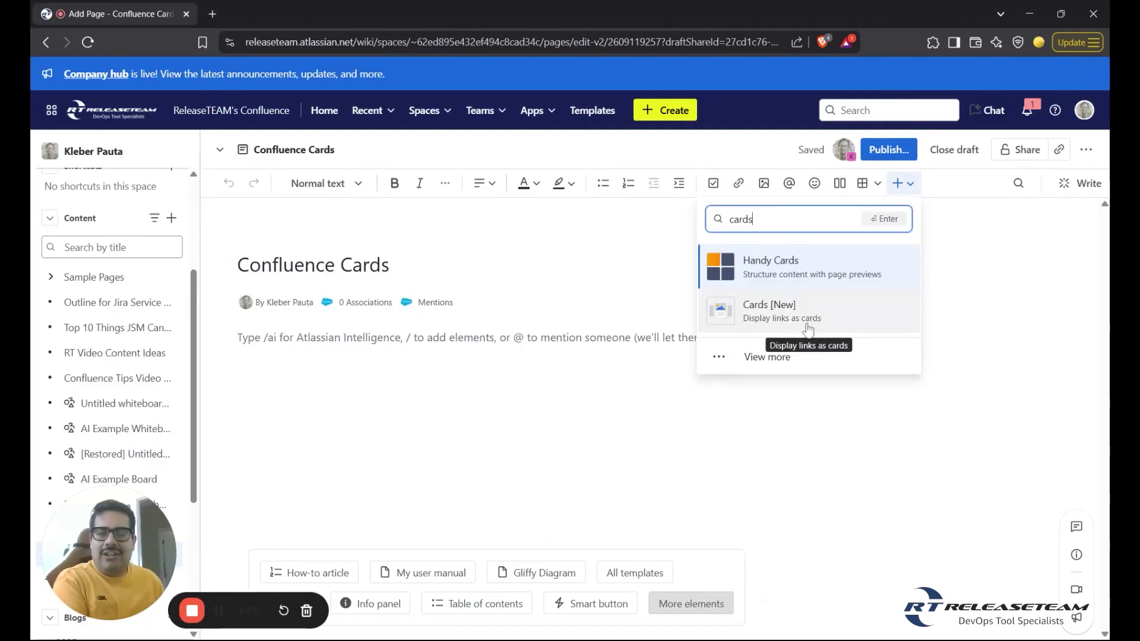
pyautogui.press('Escape')
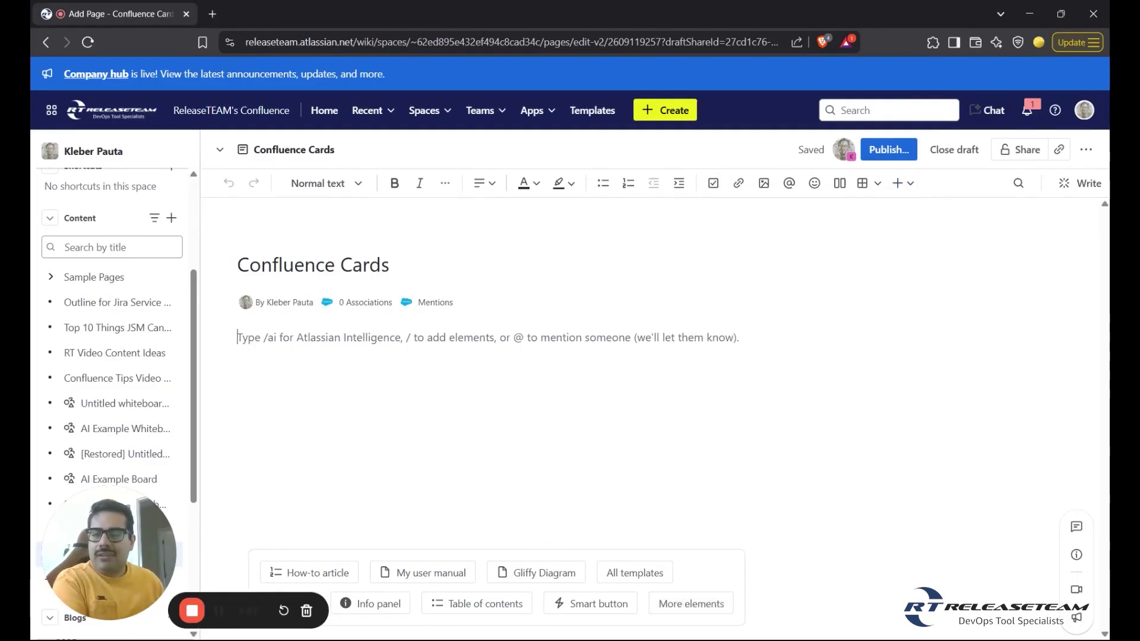
pyautogui.write('/')
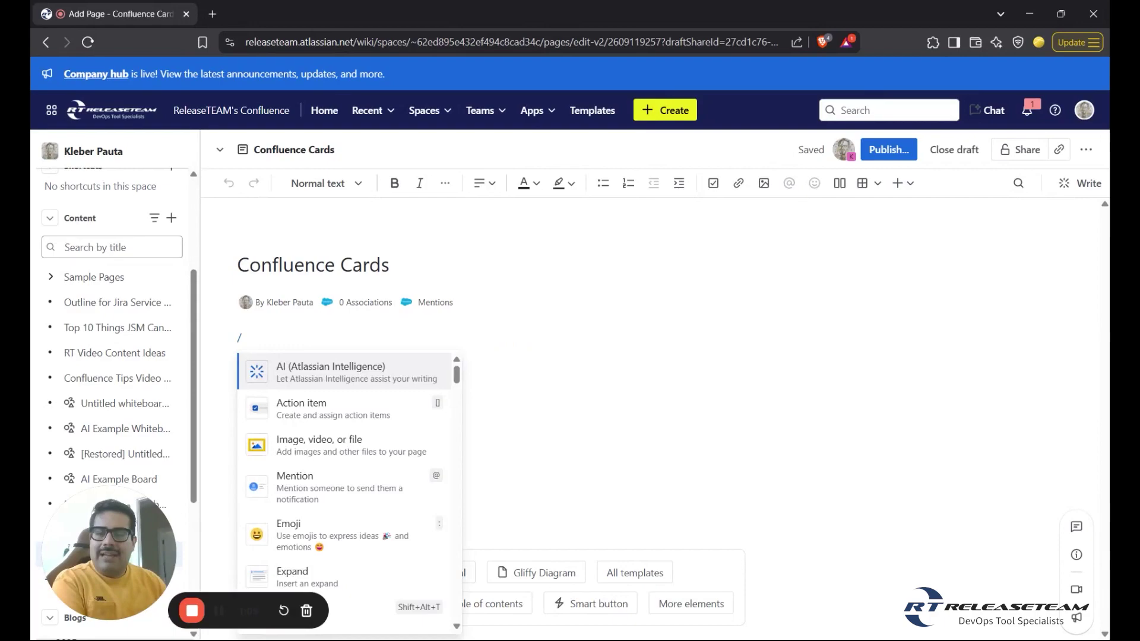
pyautogui.write('cards')
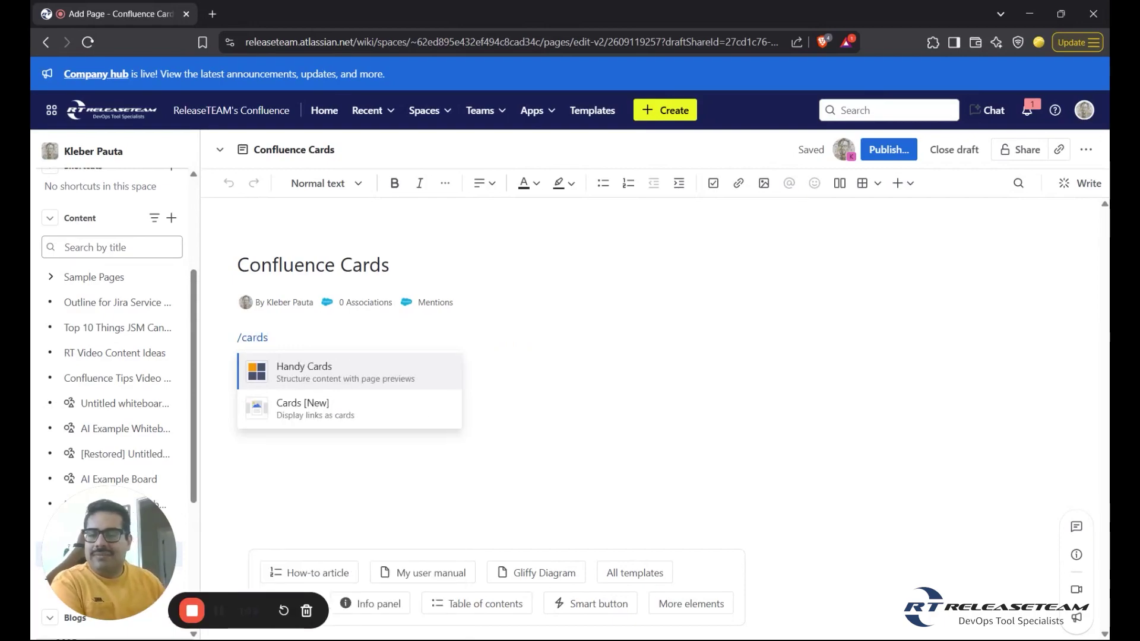
pyautogui.press('Return')
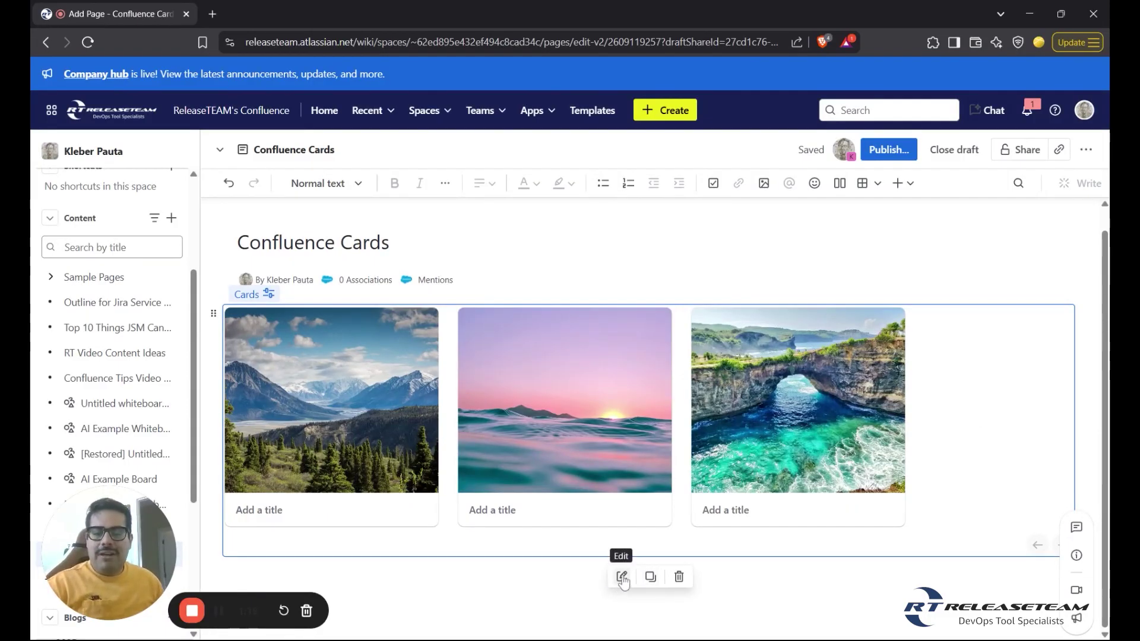
# Step: In the Cards settings, set Display as to Stacked and Alignment to Center
pyautogui.click(622, 577)
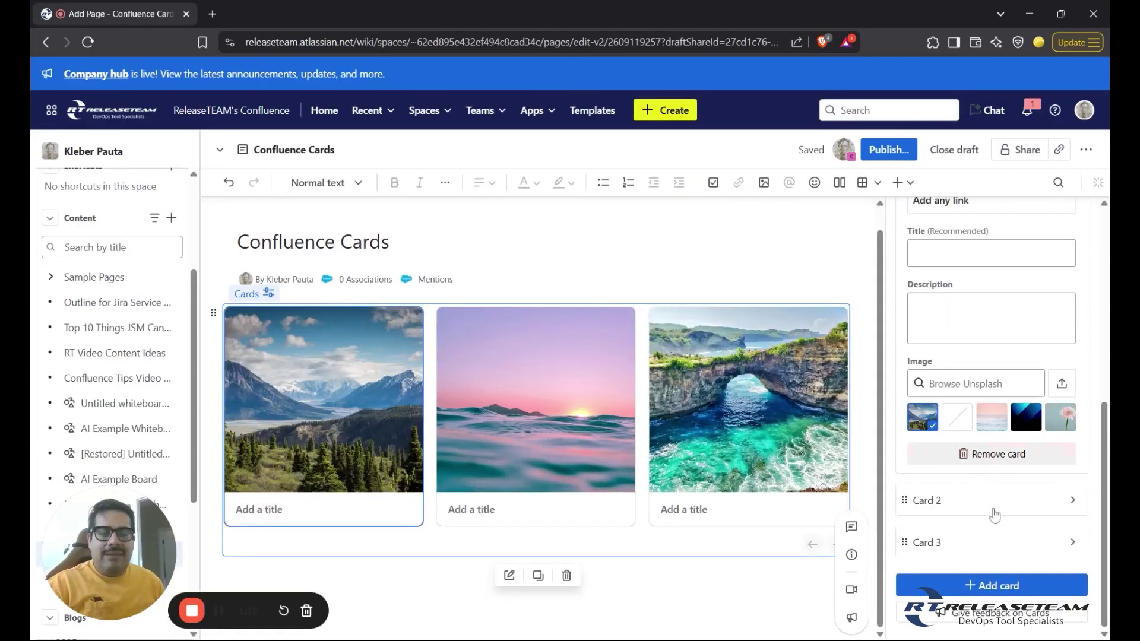
pyautogui.scroll(10, 968, 530)
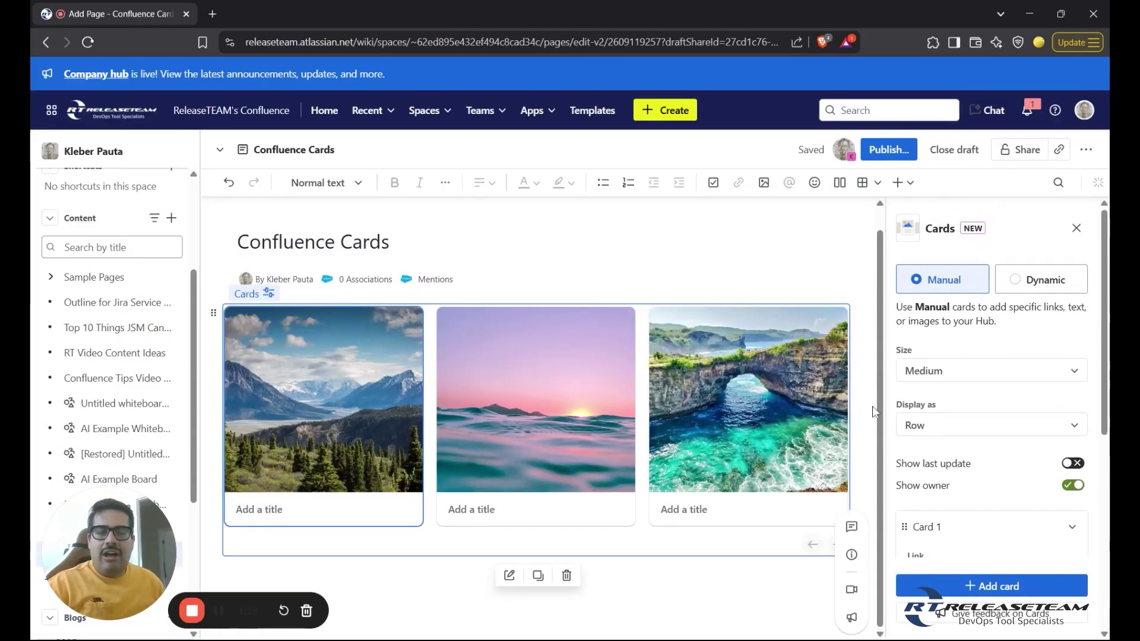
pyautogui.scroll(-1, 945, 426)
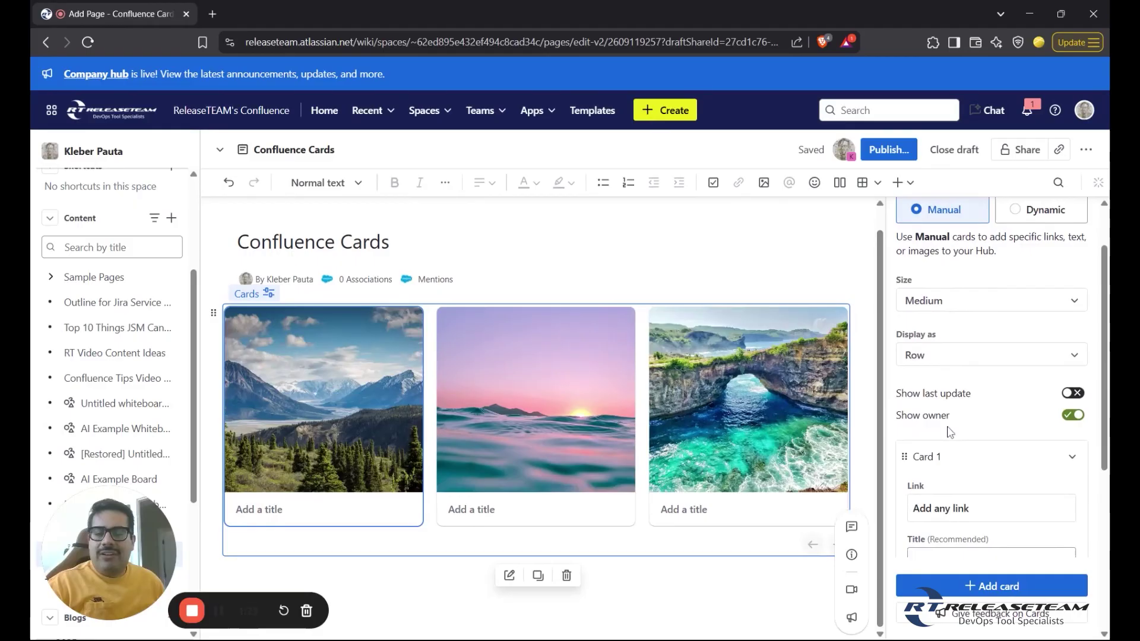
pyautogui.scroll(1, 949, 434)
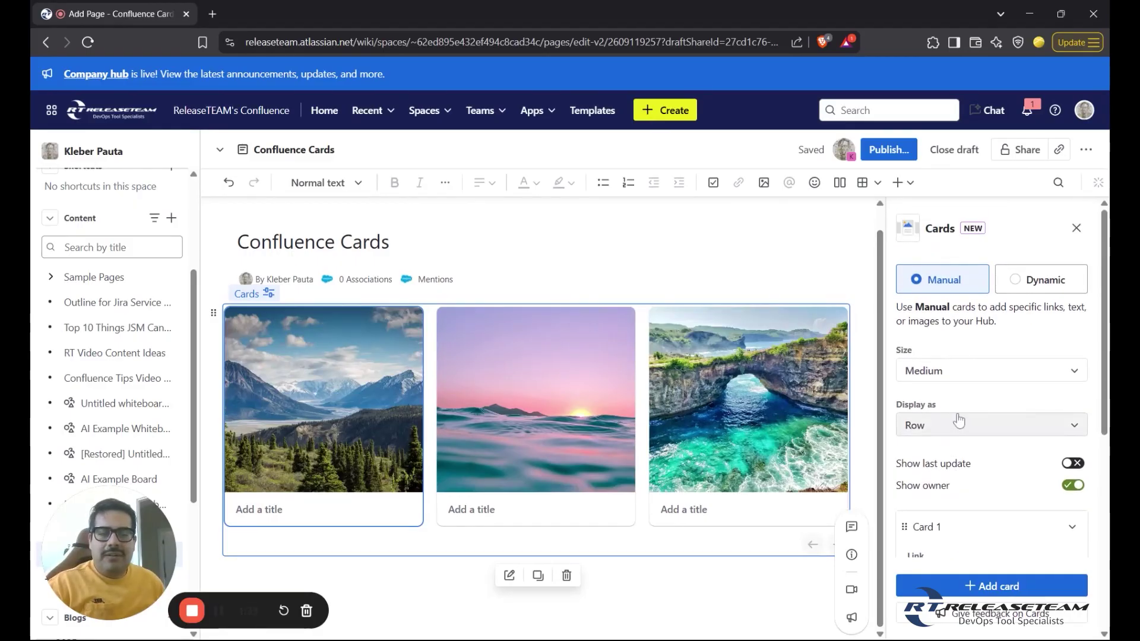
pyautogui.click(983, 431)
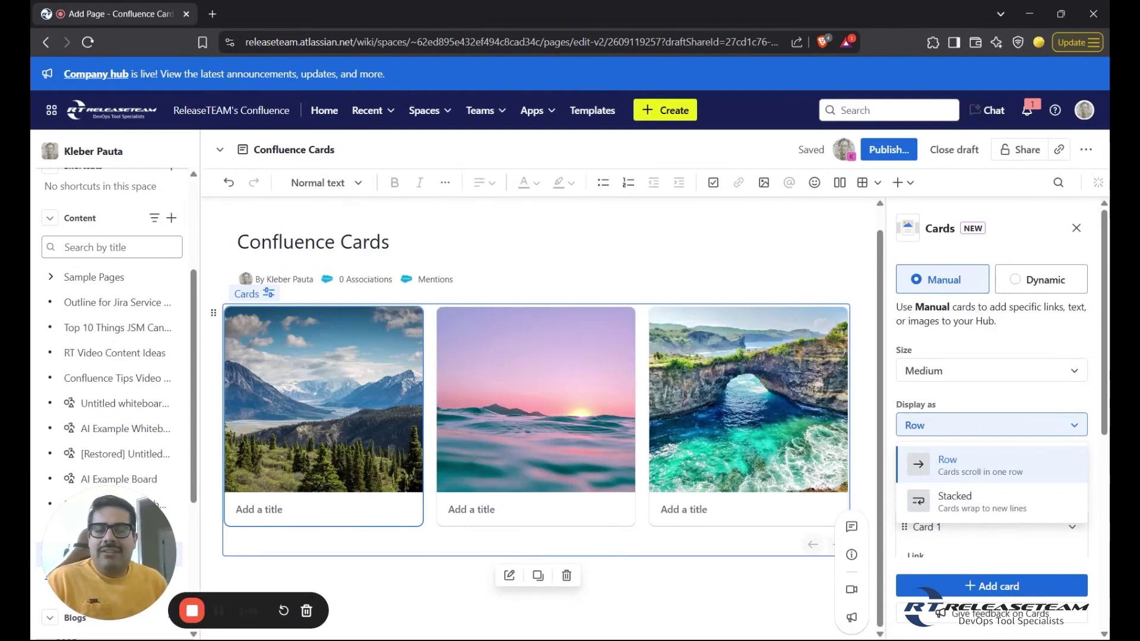
pyautogui.click(1034, 516)
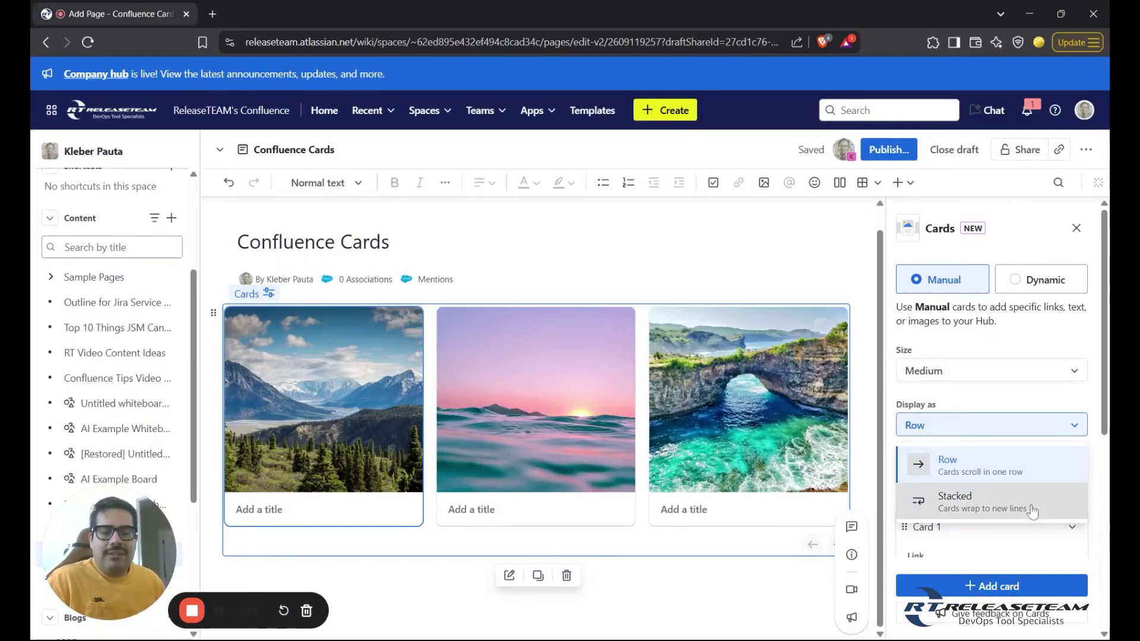
pyautogui.click(968, 484)
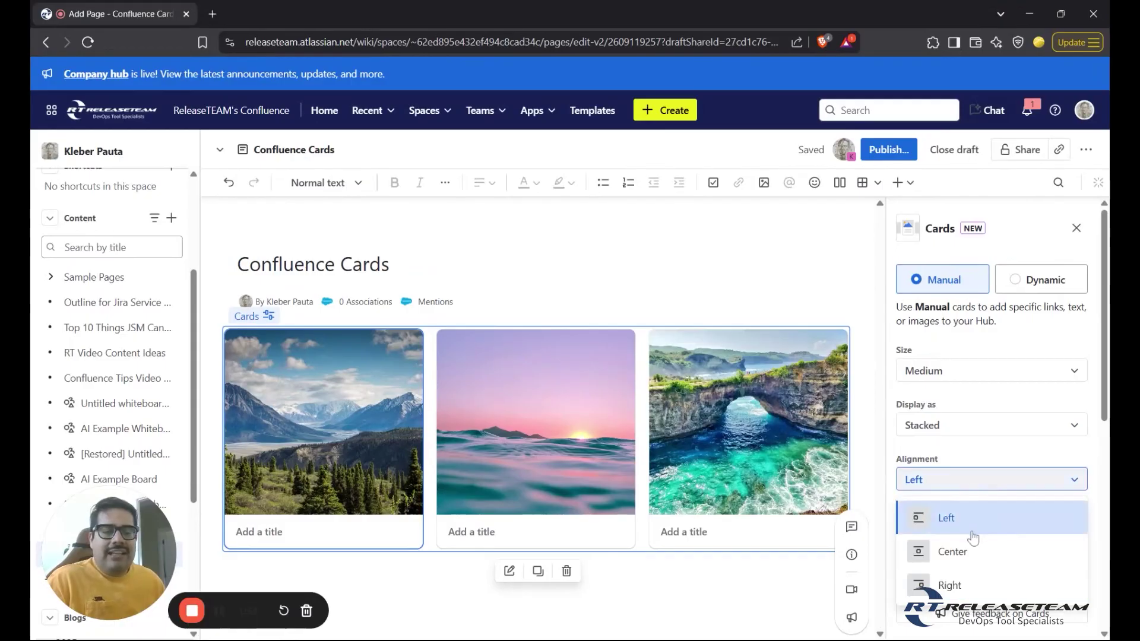
pyautogui.click(977, 553)
pyautogui.scroll(-5, 978, 511)
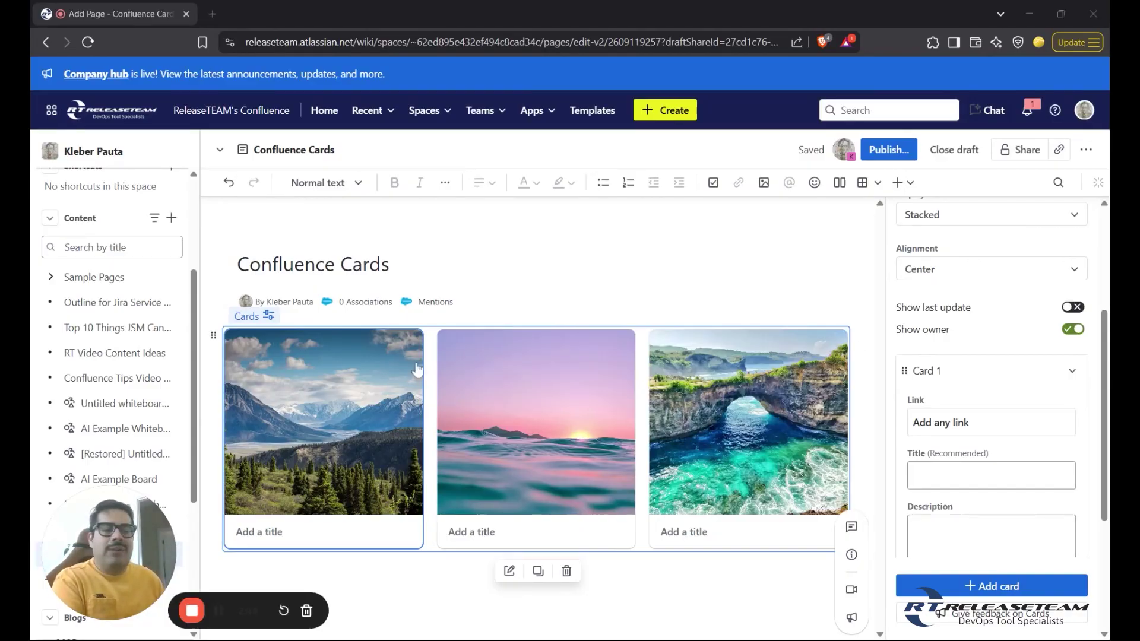
pyautogui.click(1013, 430)
pyautogui.write('https://www.releaseteam.com/')
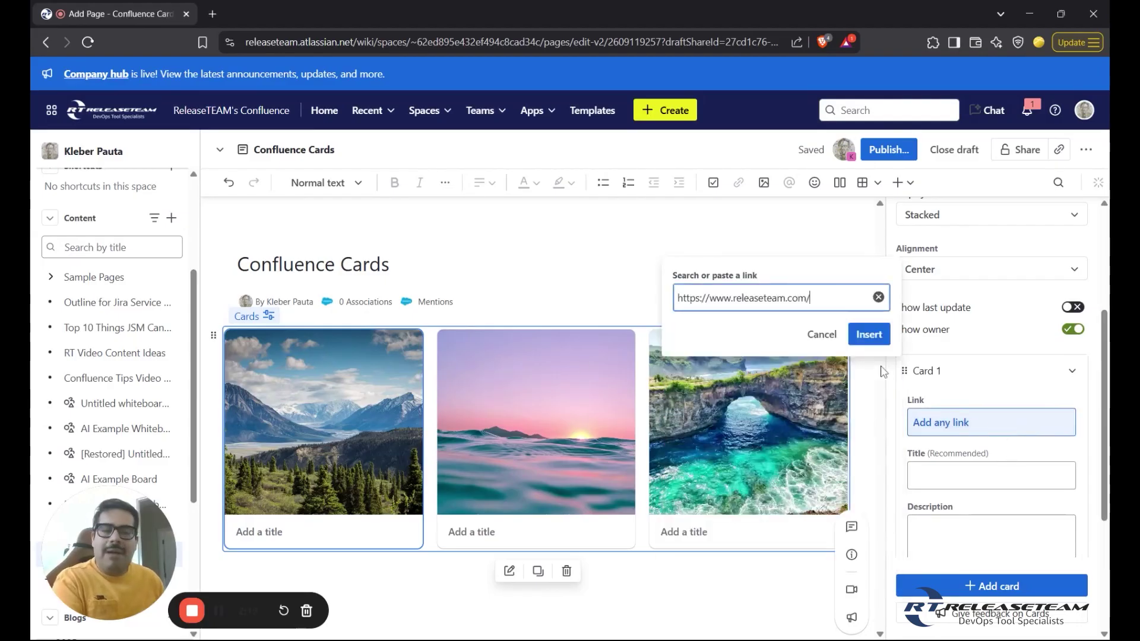
pyautogui.click(869, 334)
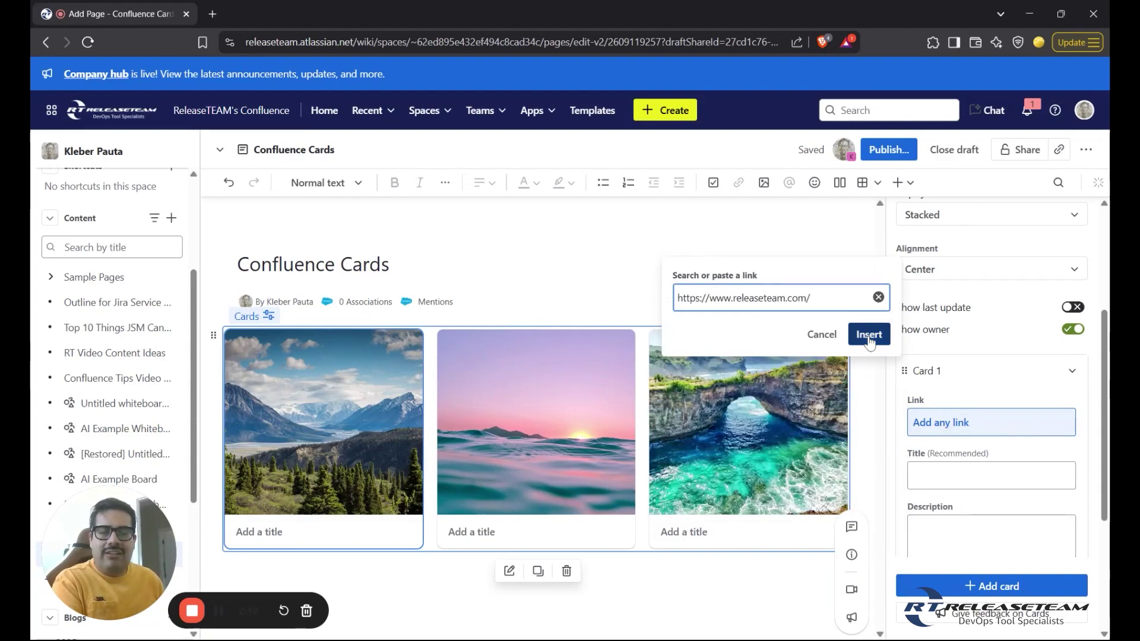
pyautogui.scroll(-1, 1004, 480)
pyautogui.scroll(-2, 1004, 480)
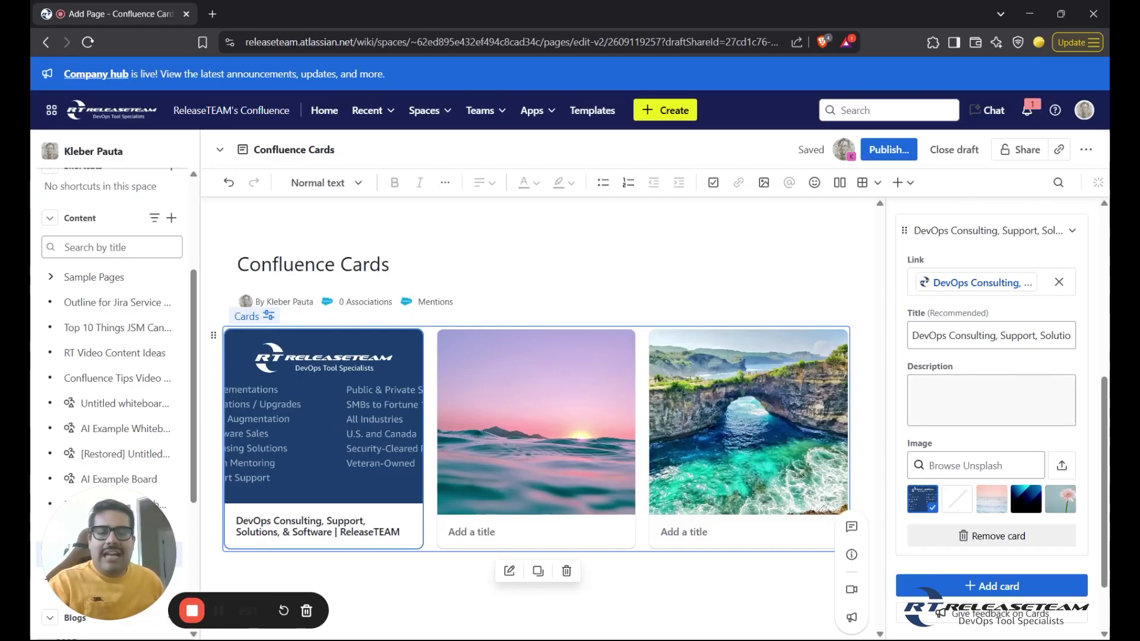
# Step: Give the first card the description 'ReleaseTEAM Homepage' and expand Card 2
pyautogui.click(991, 399)
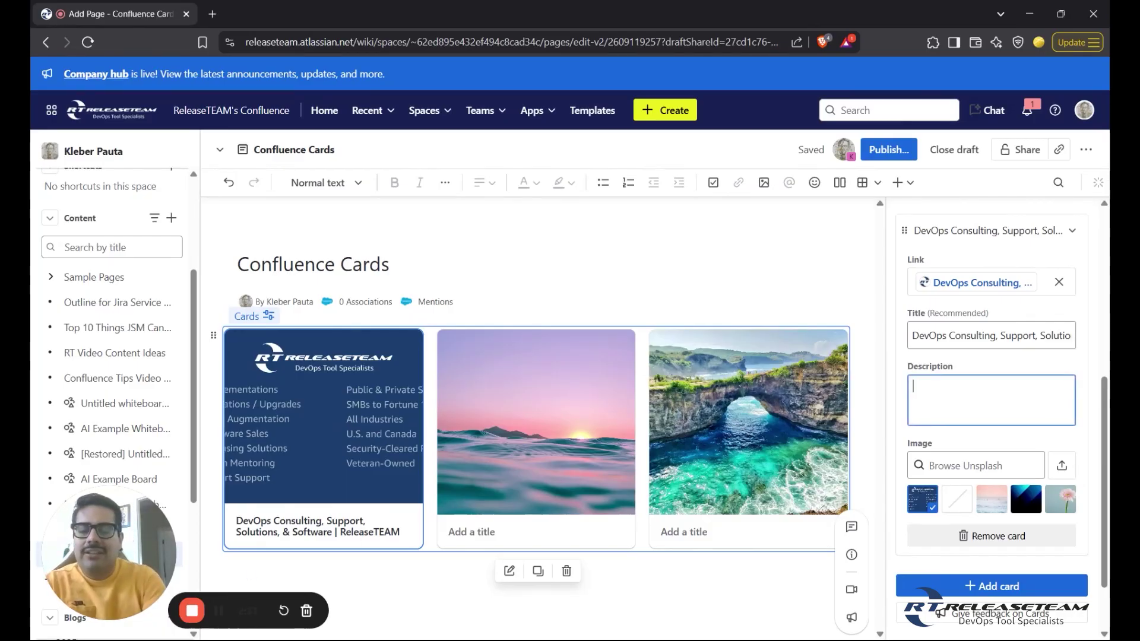
pyautogui.write('Re')
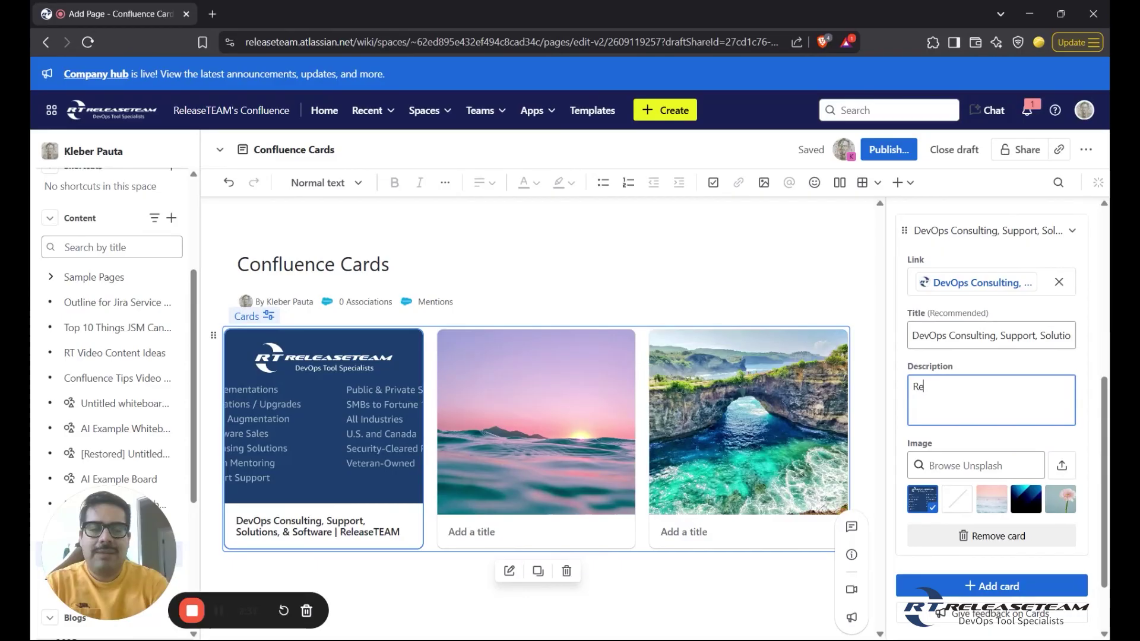
pyautogui.write('leaseEA')
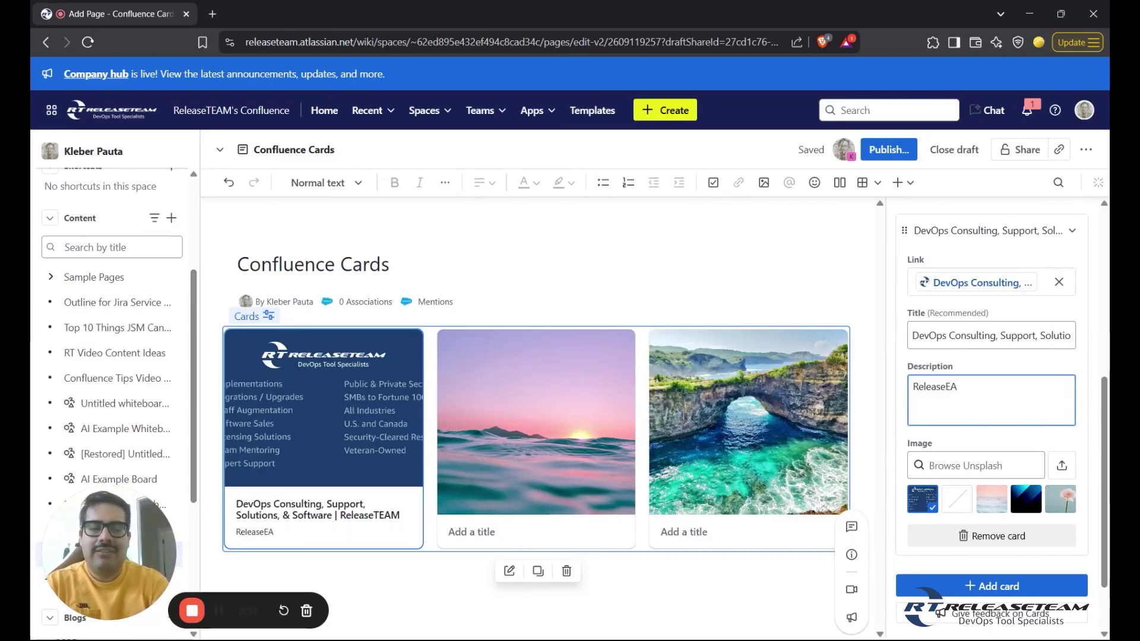
pyautogui.press('BackSpace')
pyautogui.press('BackSpace')
pyautogui.write('TEAM')
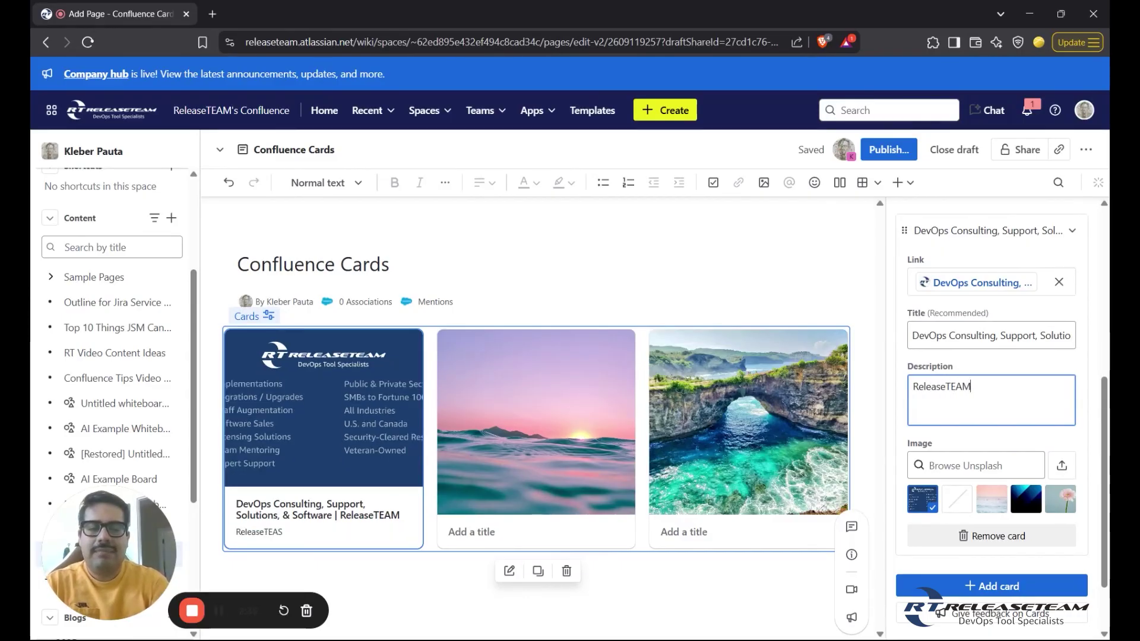
pyautogui.write(' Homepage')
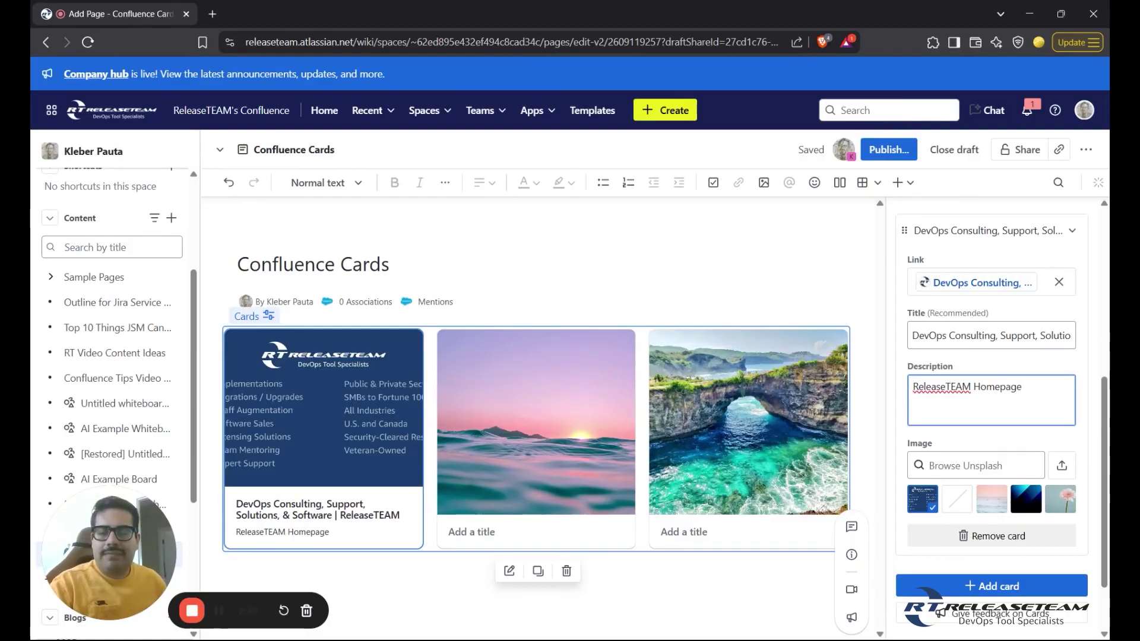
pyautogui.scroll(-2, 977, 436)
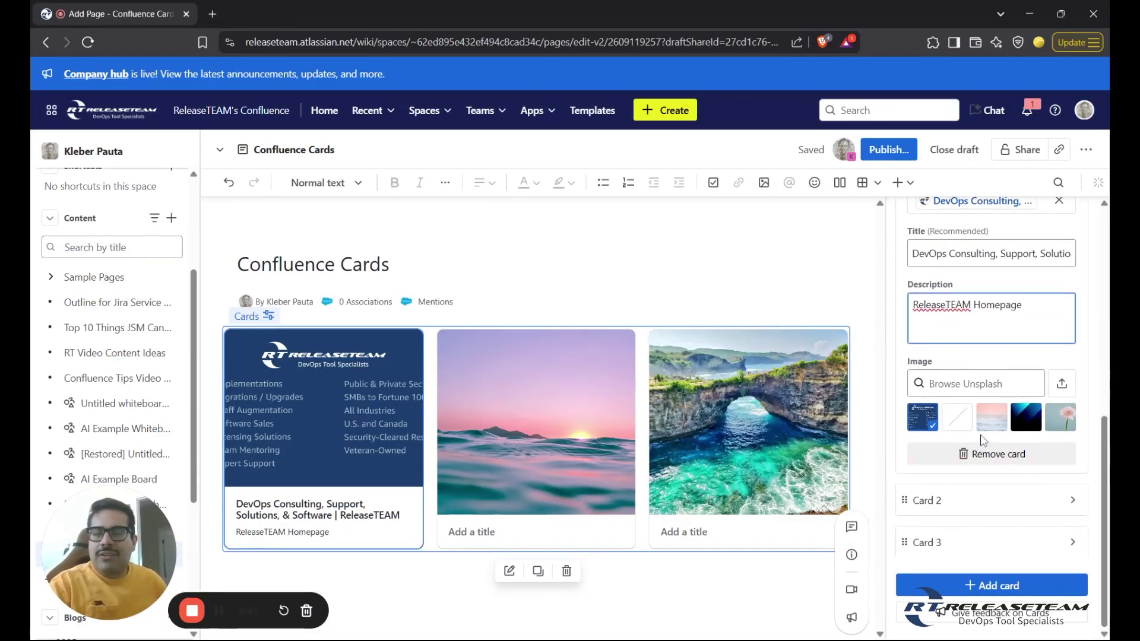
pyautogui.click(1010, 500)
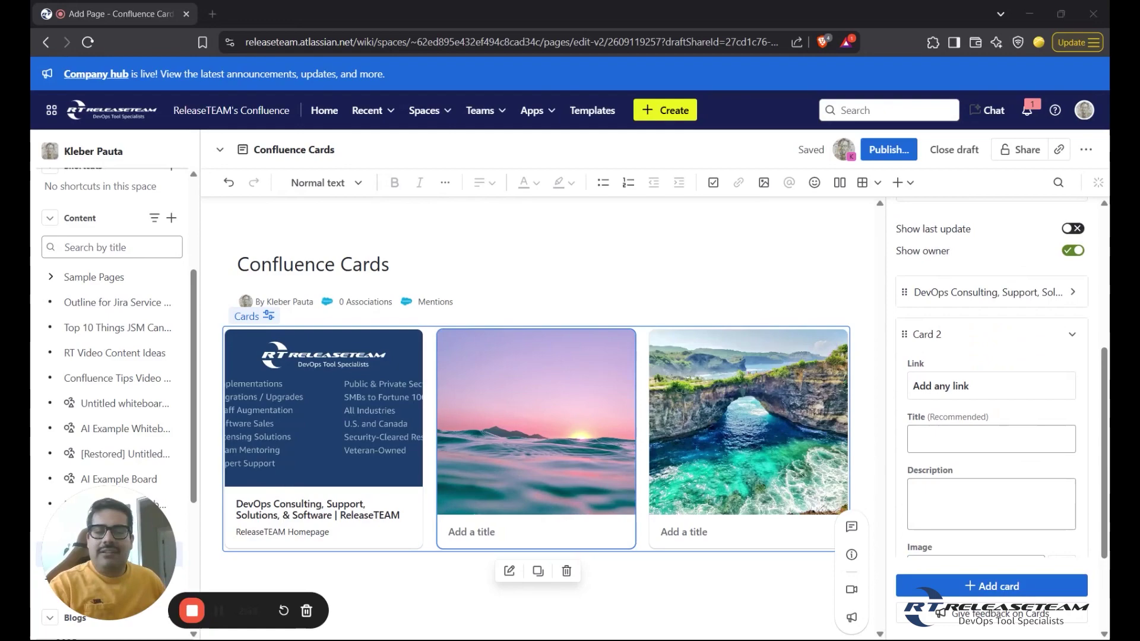
# Step: Link the second card to ReleaseTEAM's YouTube and title it 'ReleaseTEAM YouTube Channel'
pyautogui.click(974, 387)
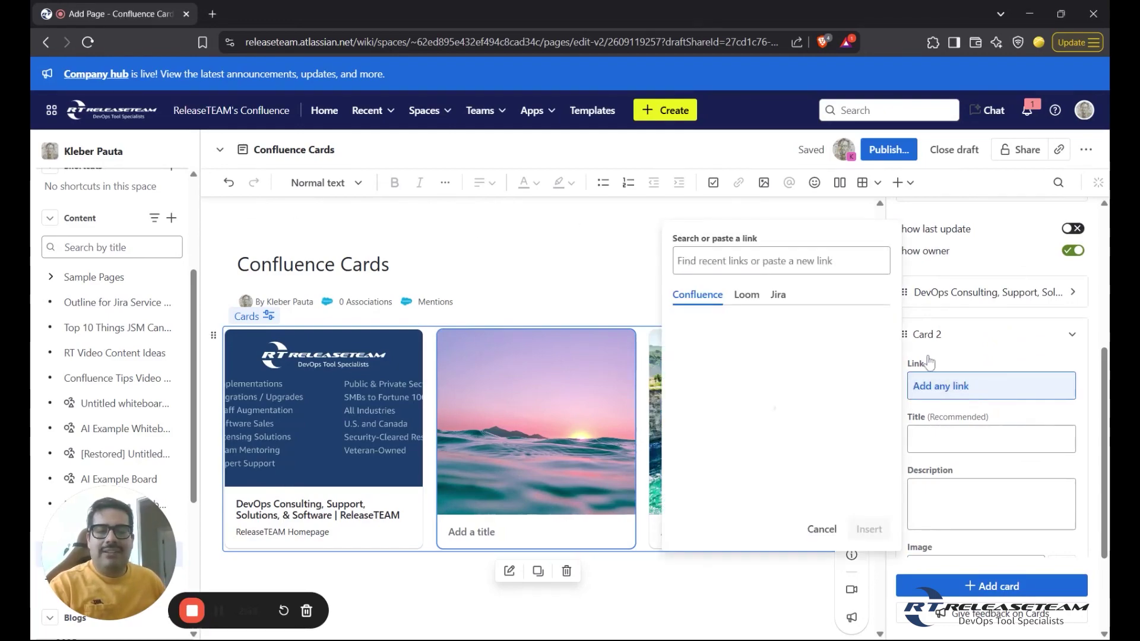
pyautogui.hotkey('ctrl', 'v')
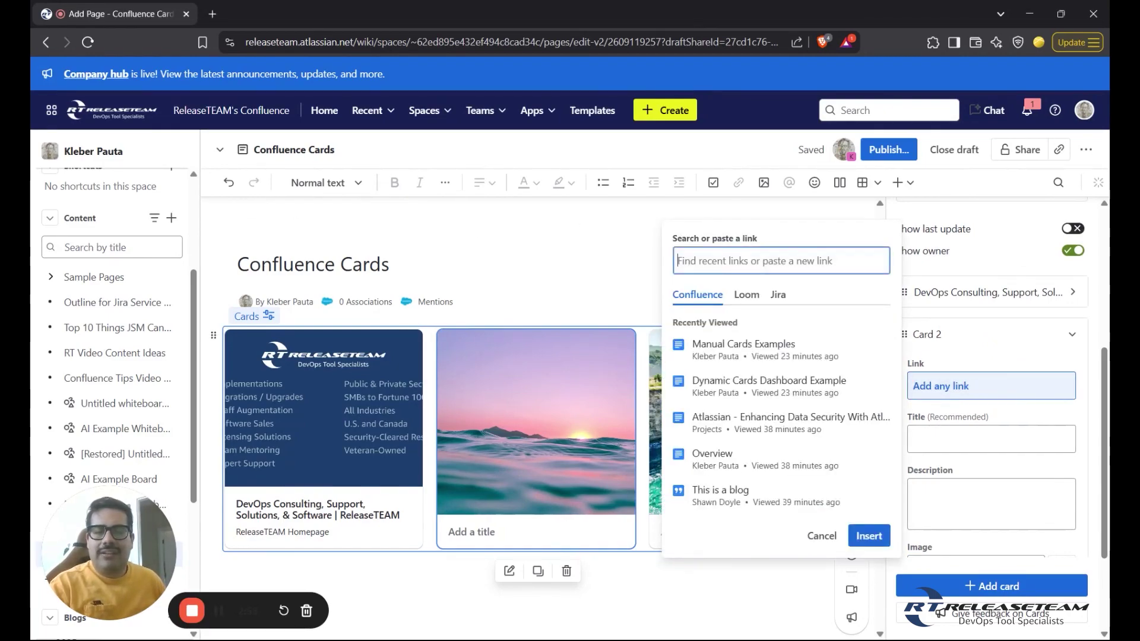
pyautogui.press('Return')
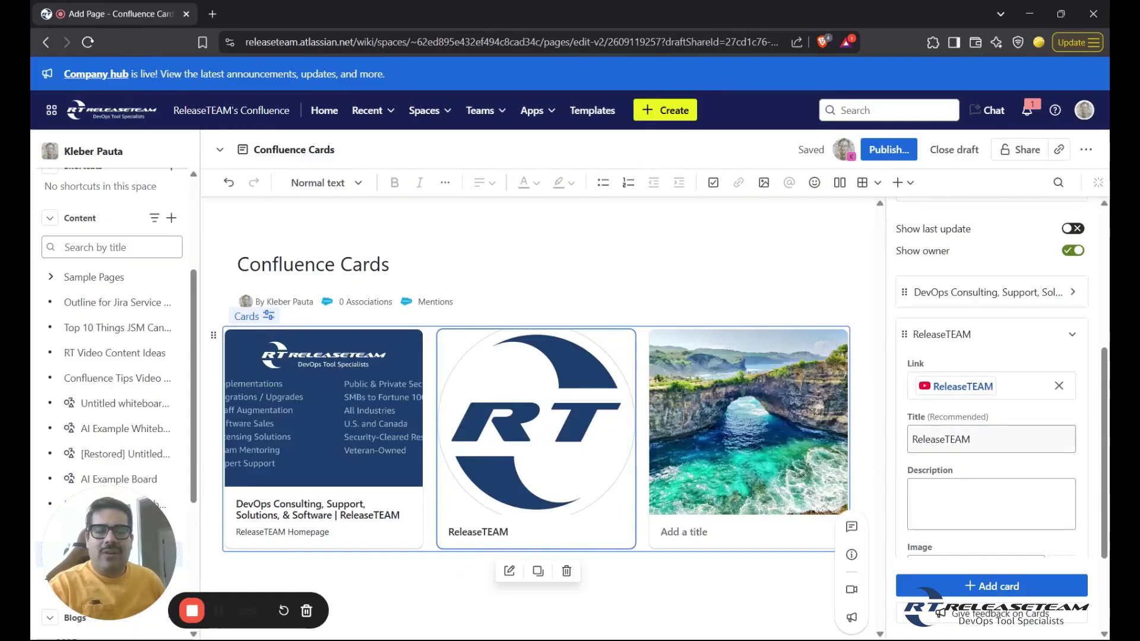
pyautogui.click(971, 440)
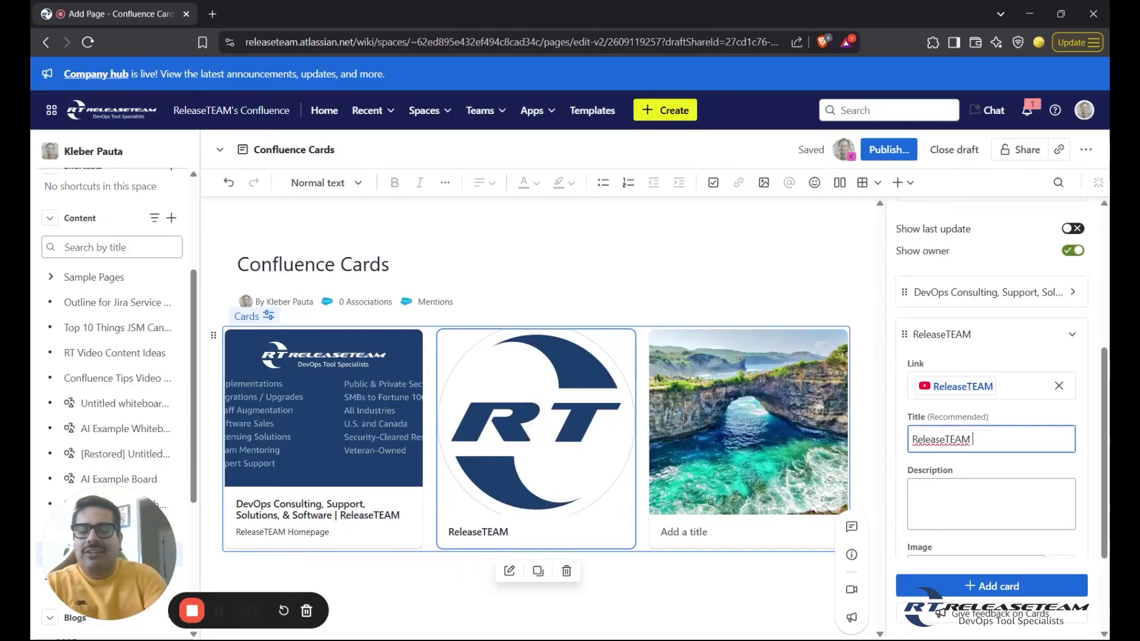
pyautogui.write('YouT')
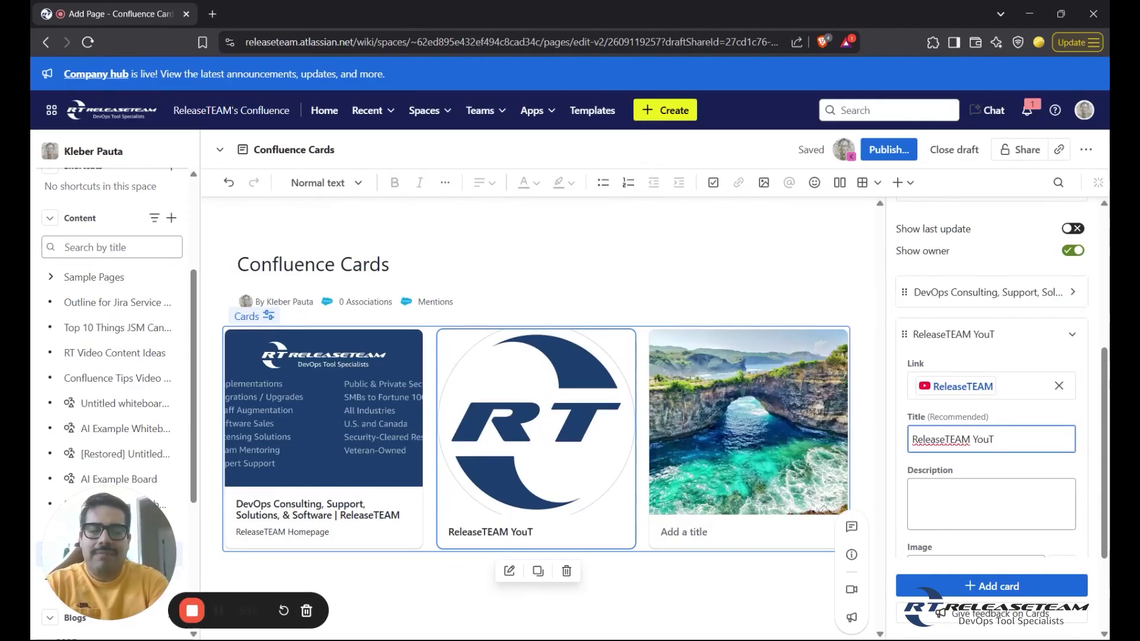
pyautogui.write('ube')
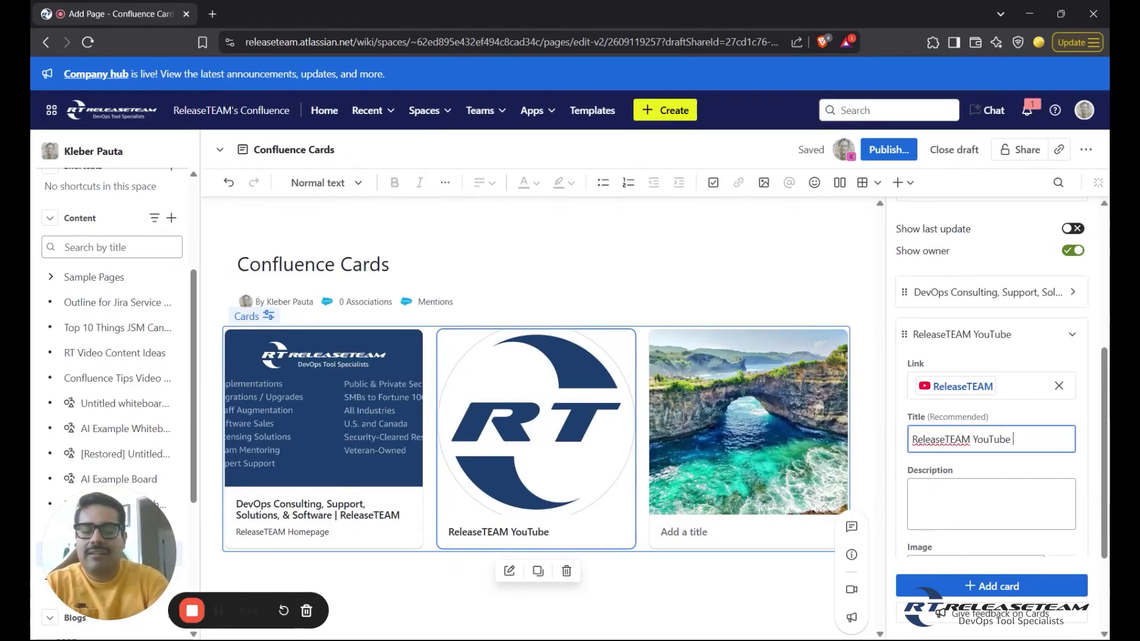
pyautogui.write(' Page')
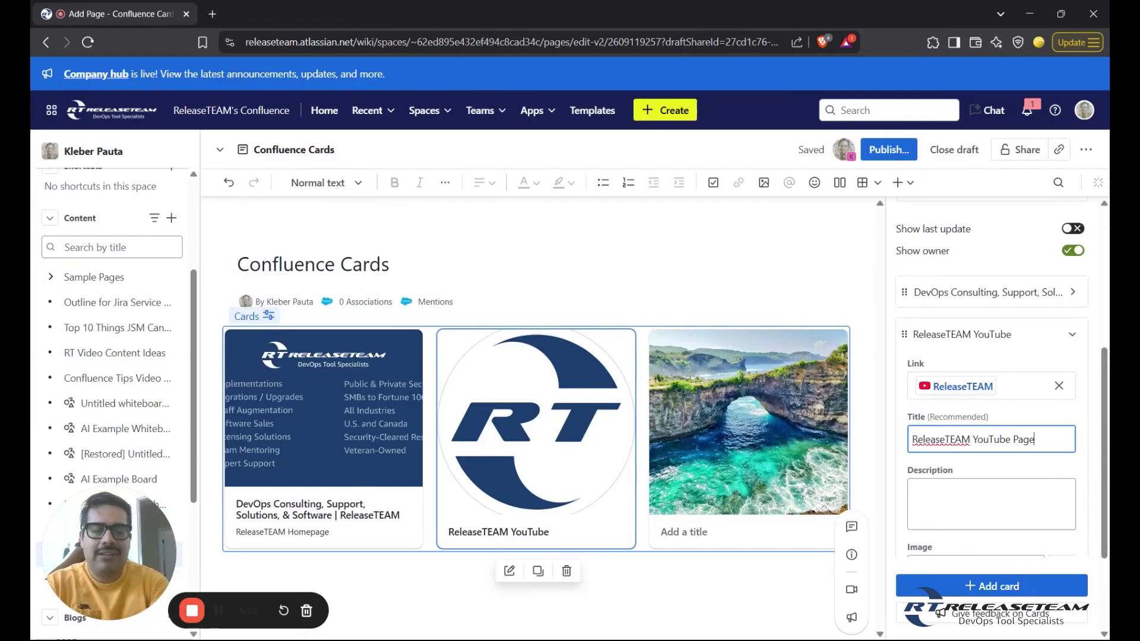
pyautogui.press('BackSpace')
pyautogui.press('BackSpace')
pyautogui.press('BackSpace')
pyautogui.write('Channel')
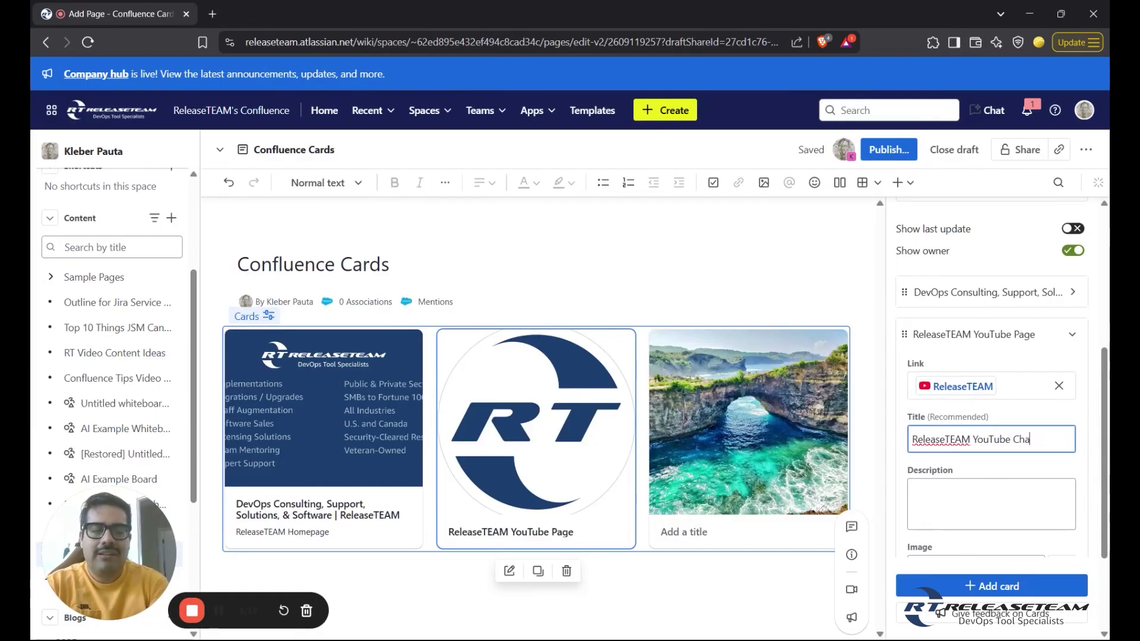
pyautogui.click(748, 427)
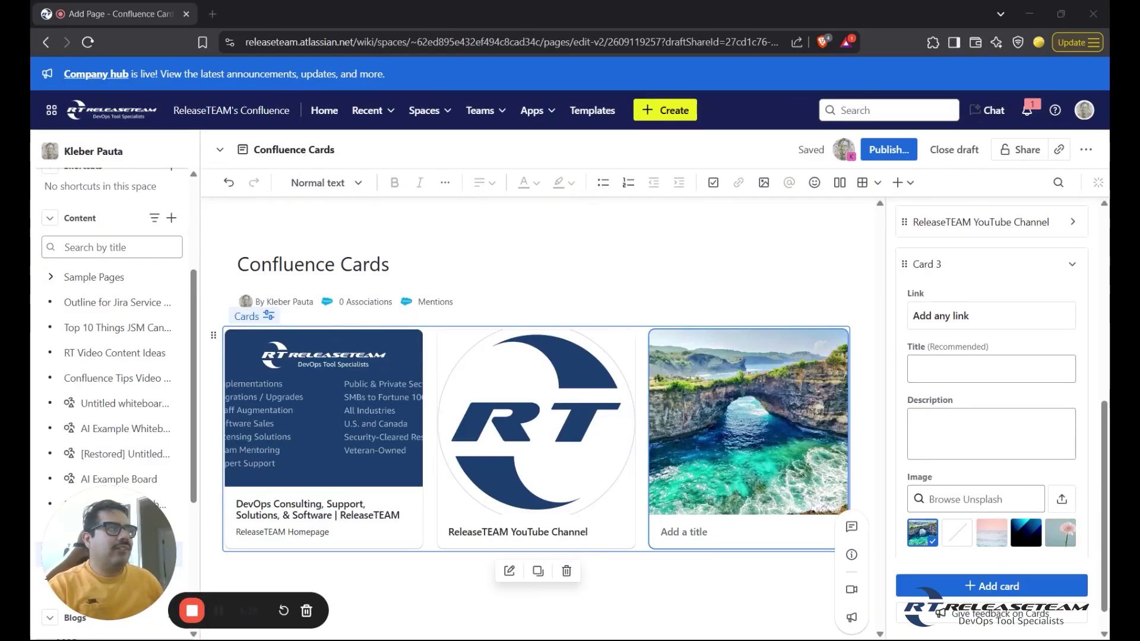
# Step: Paste the partner directory URL into Card 3 and give it the dark blue gradient image
pyautogui.write('https://partnerdirectory.atlassian.com/releaseteam')
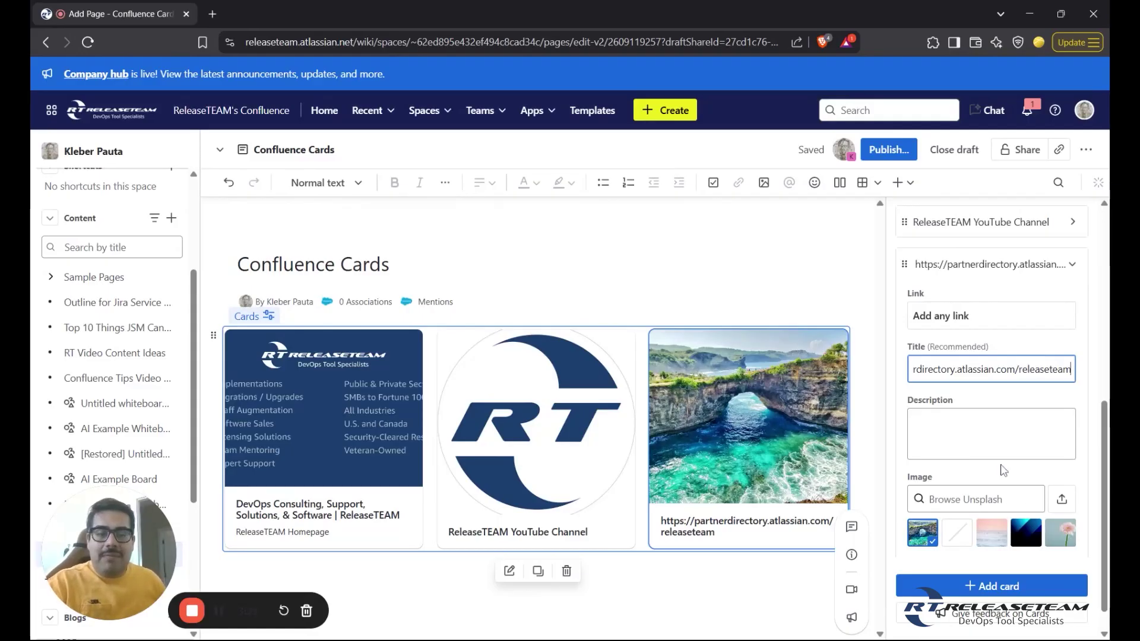
pyautogui.scroll(-1, 962, 481)
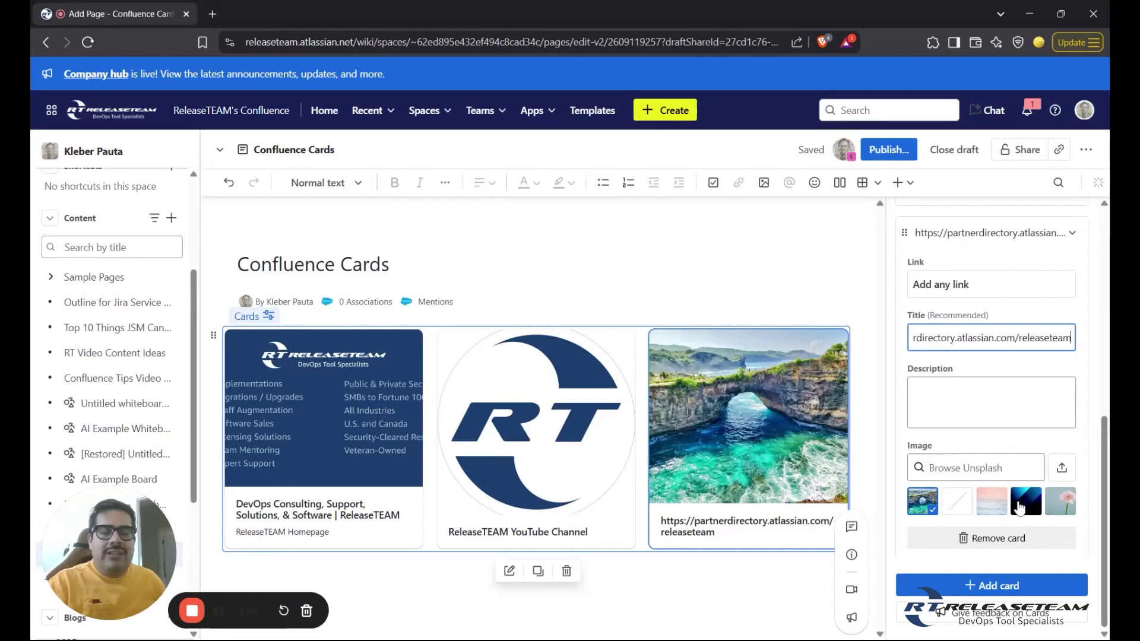
pyautogui.click(1039, 507)
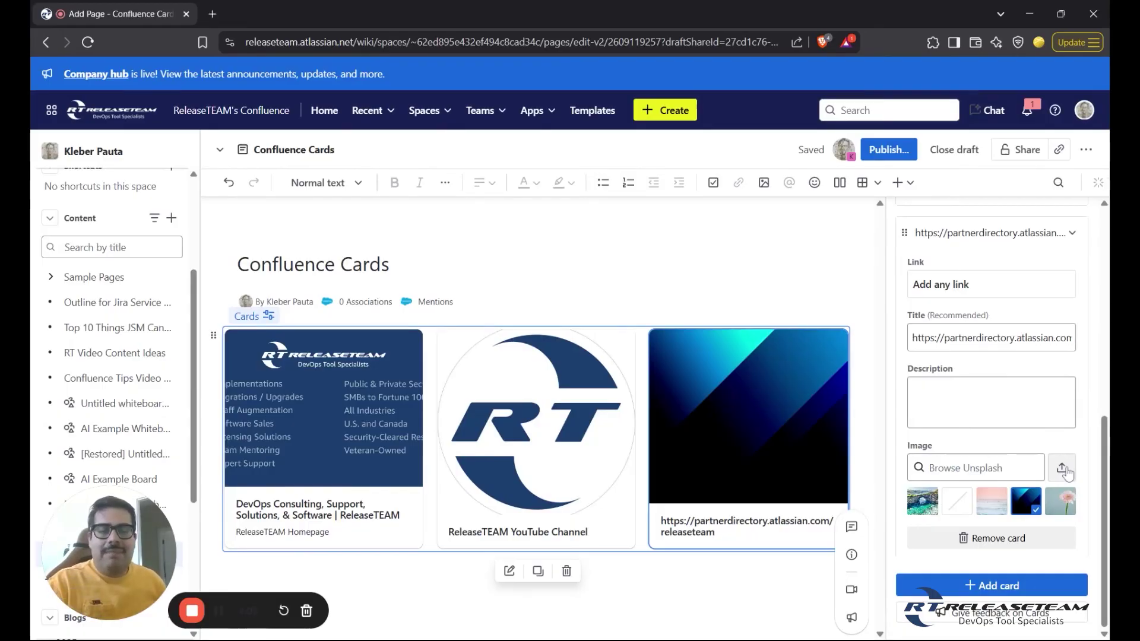
# Step: Retitle the third card 'Atlassian Solution Partner Page'
pyautogui.scroll(1, 1063, 469)
pyautogui.scroll(2, 983, 468)
pyautogui.scroll(-2, 983, 468)
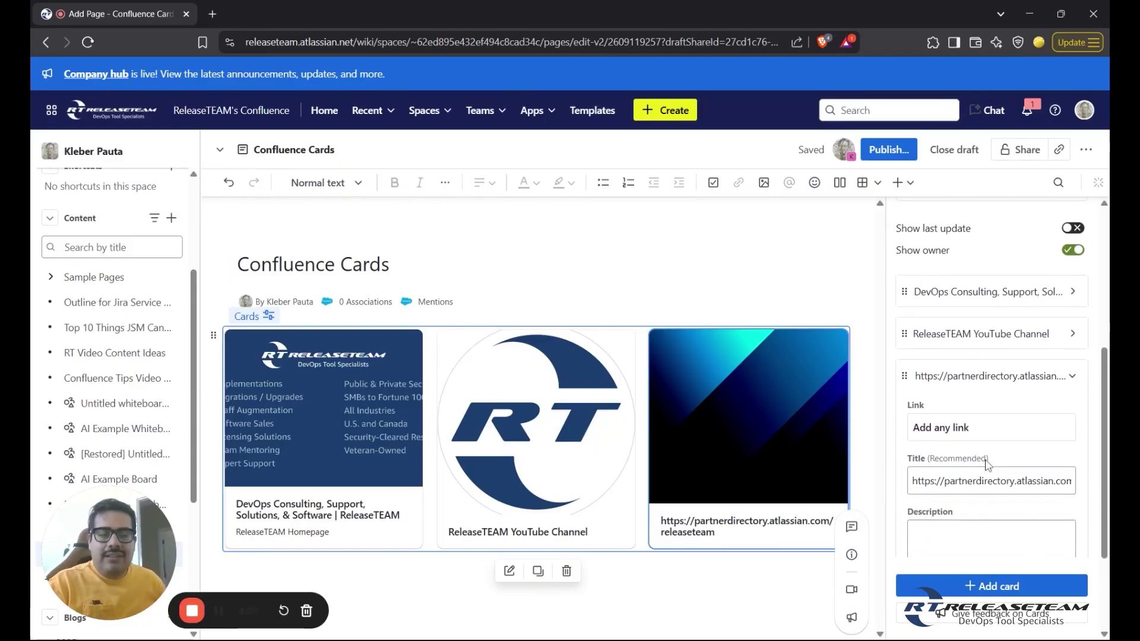
pyautogui.click(996, 408)
pyautogui.hotkey('ctrl', 'a')
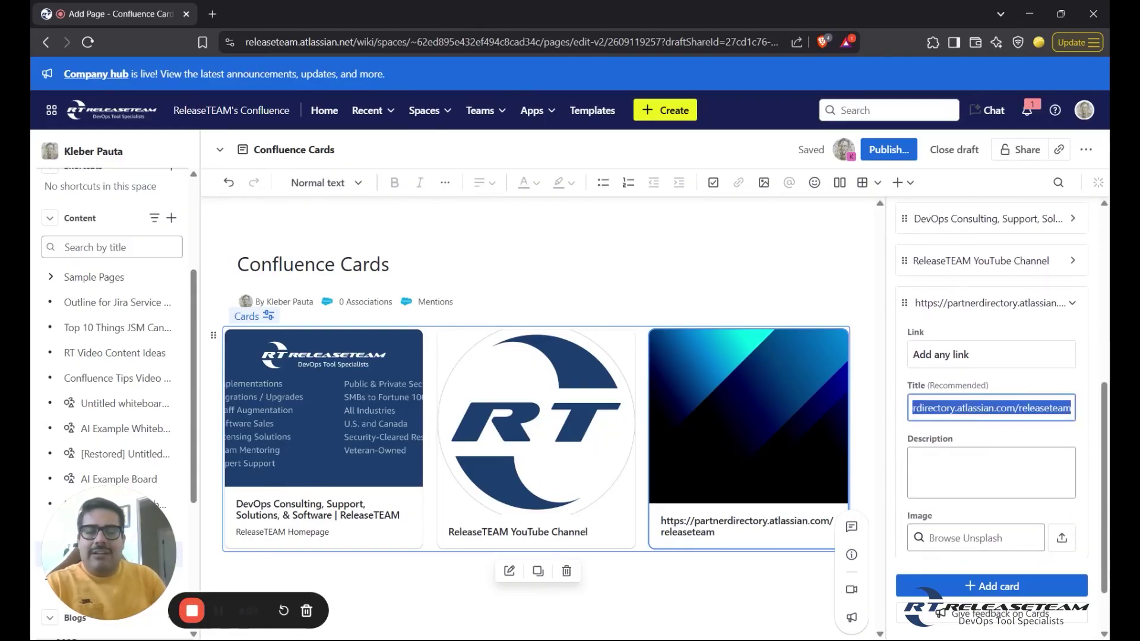
pyautogui.write('Atlassian')
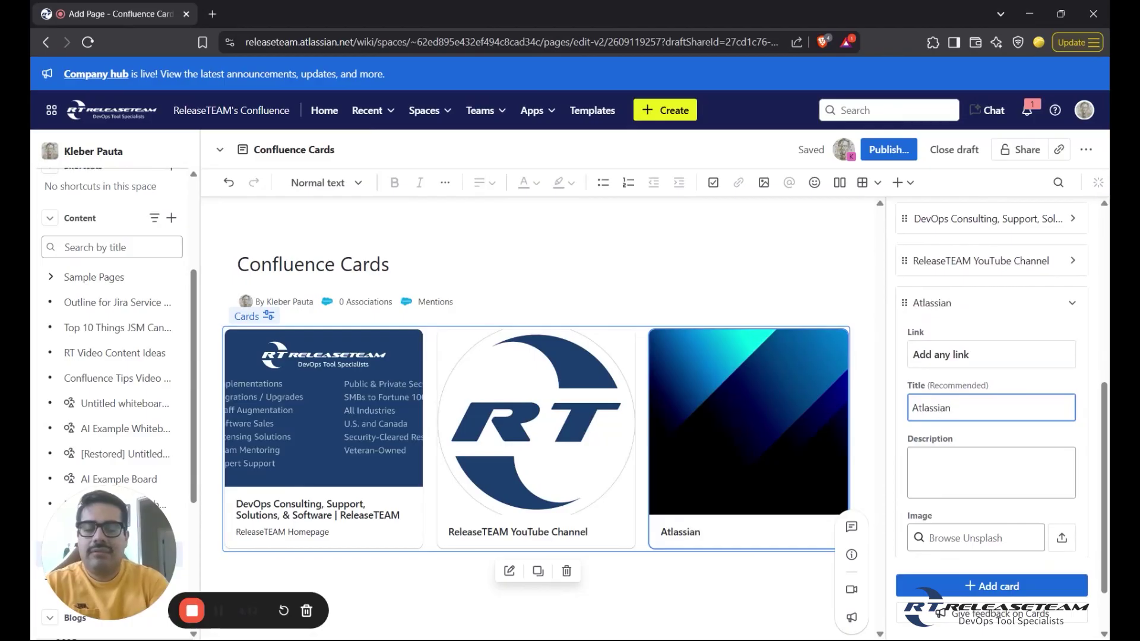
pyautogui.write(' Solutin Pa')
pyautogui.press('BackSpace')
pyautogui.press('BackSpace')
pyautogui.press('BackSpace')
pyautogui.press('BackSpace')
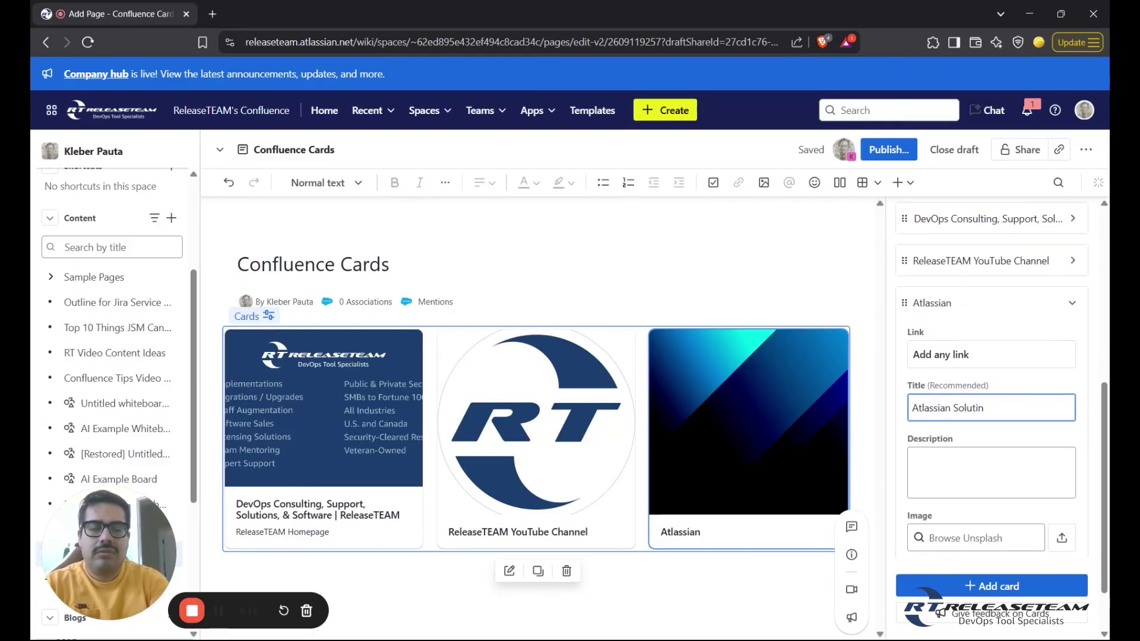
pyautogui.write('on Para')
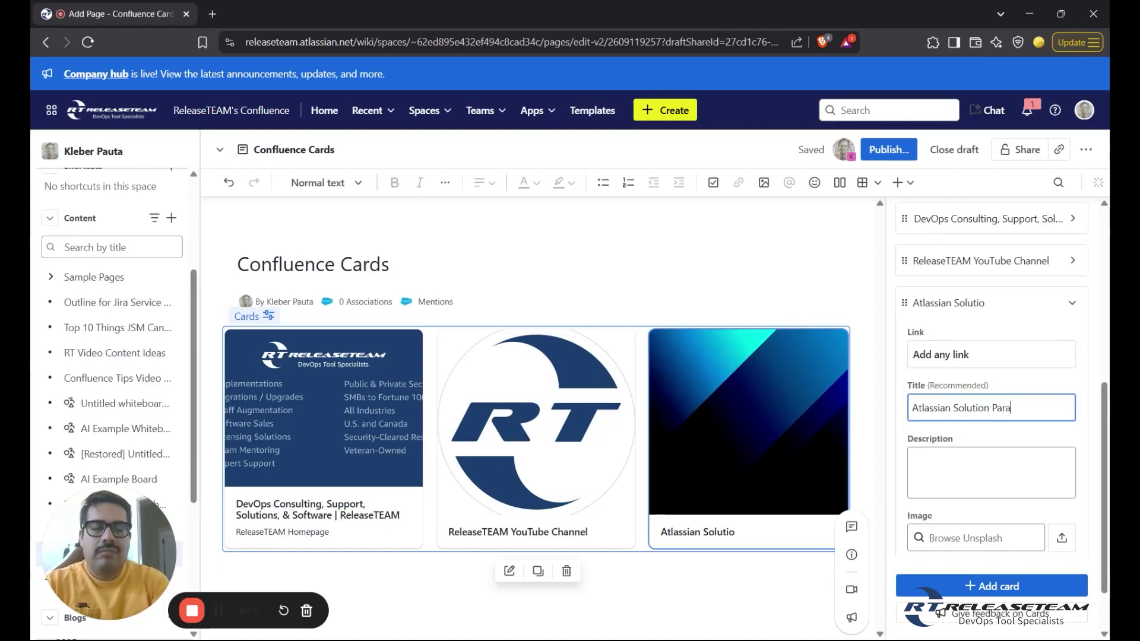
pyautogui.write('tner')
pyautogui.press('BackSpace')
pyautogui.press('BackSpace')
pyautogui.press('BackSpace')
pyautogui.press('BackSpace')
pyautogui.press('BackSpace')
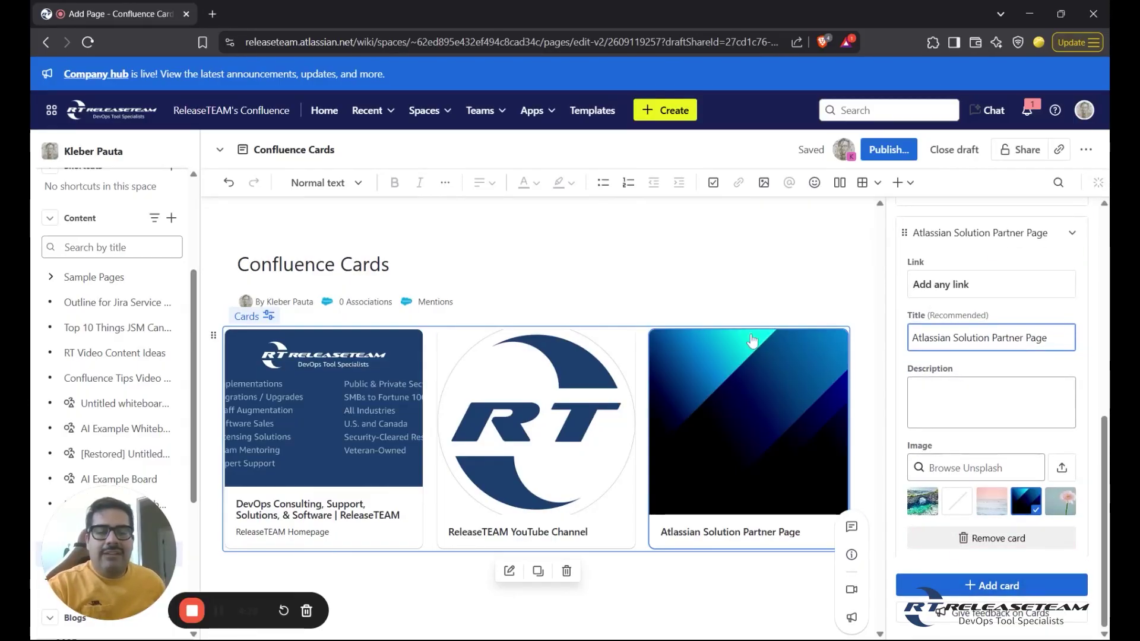
# Step: Close the Cards settings panel, leaving the three titled cards centered in a row
pyautogui.moveTo(744, 294)
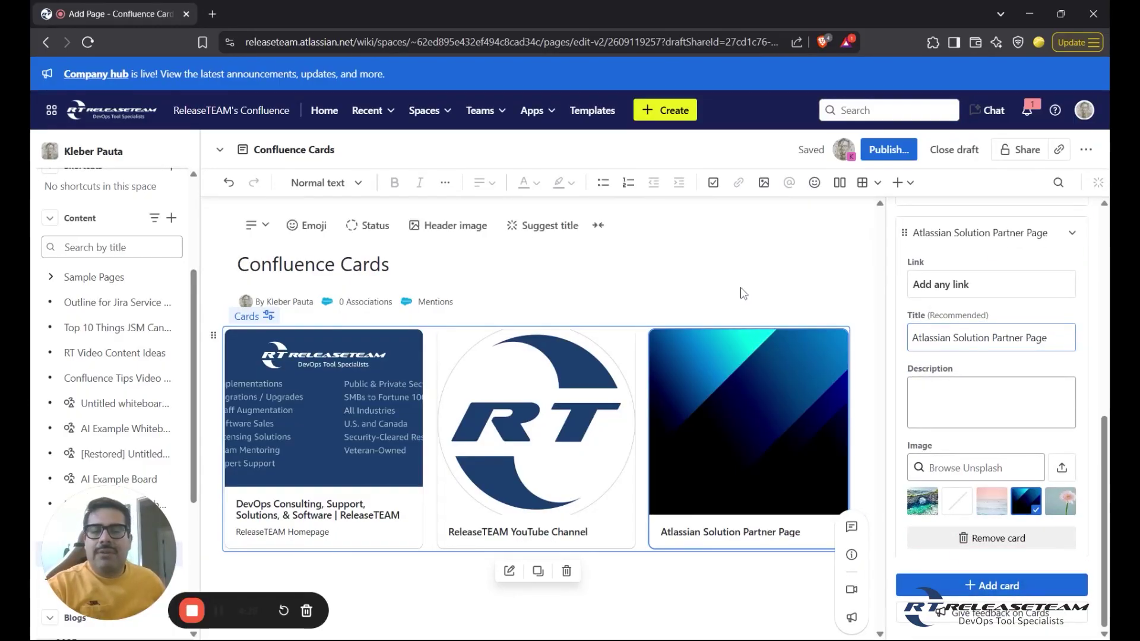
pyautogui.click(759, 576)
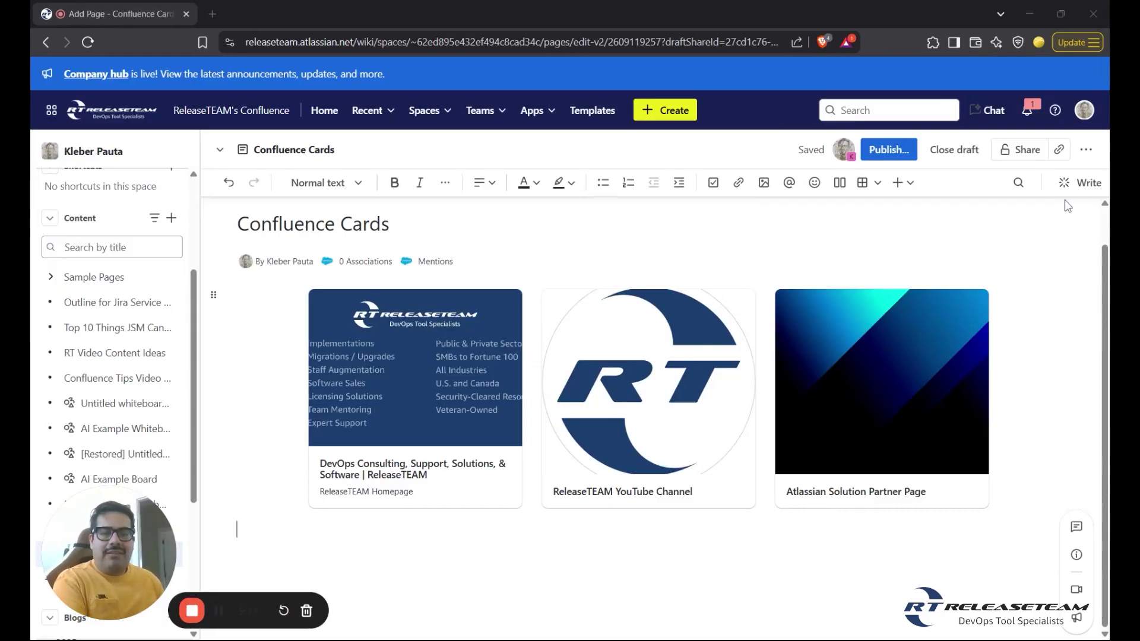
# Step: Insert a second Cards element below the first and switch it to Dynamic
pyautogui.click(900, 183)
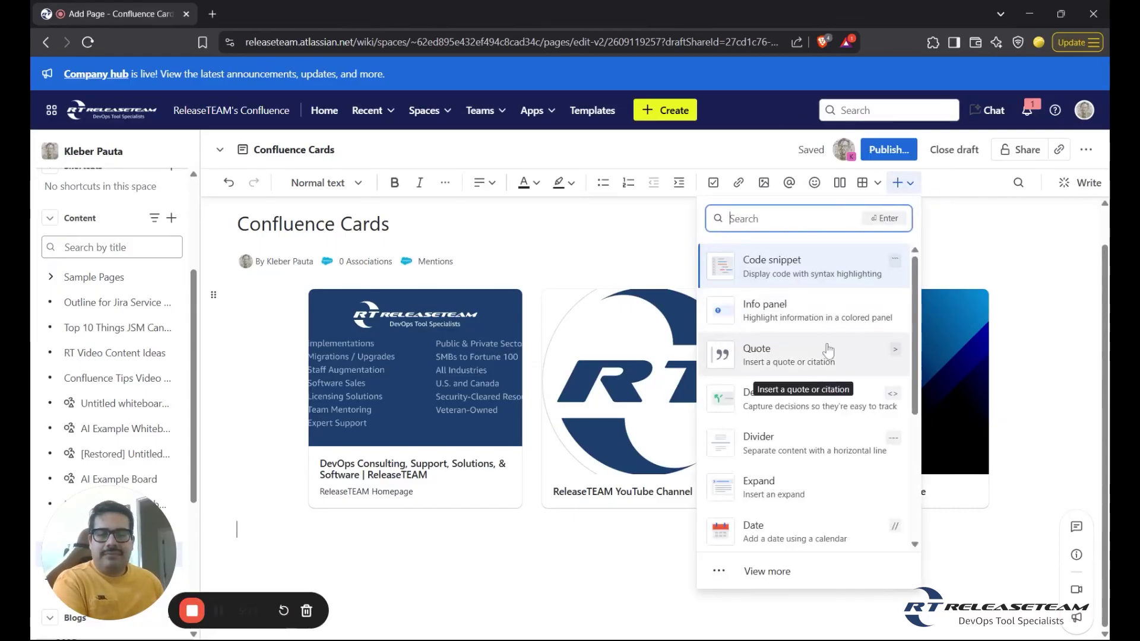
pyautogui.write('cards')
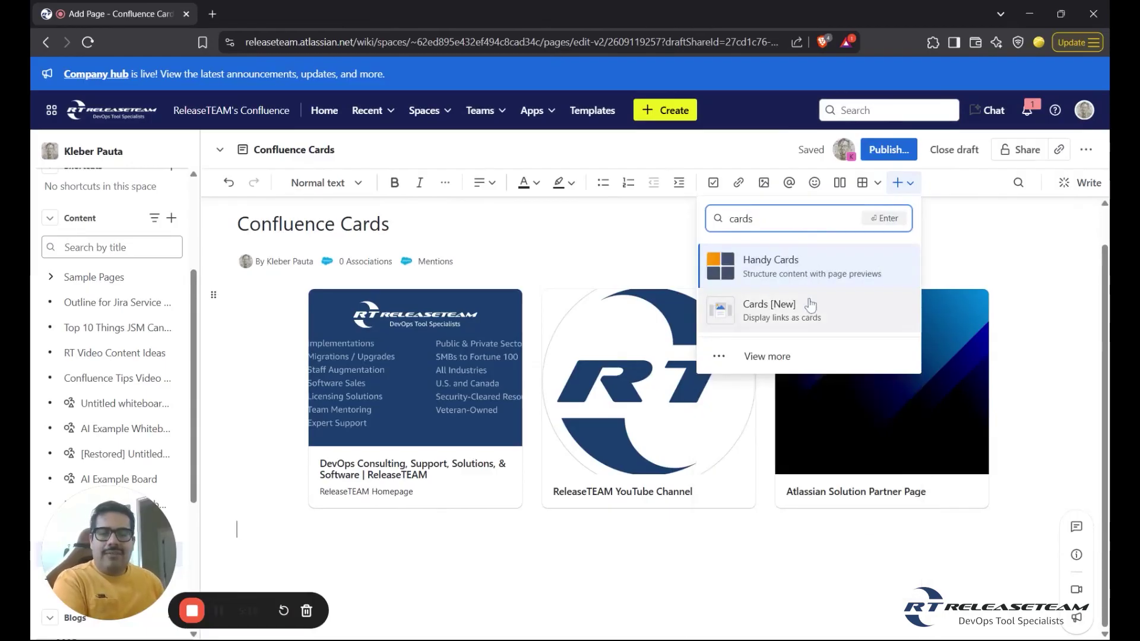
pyautogui.click(772, 311)
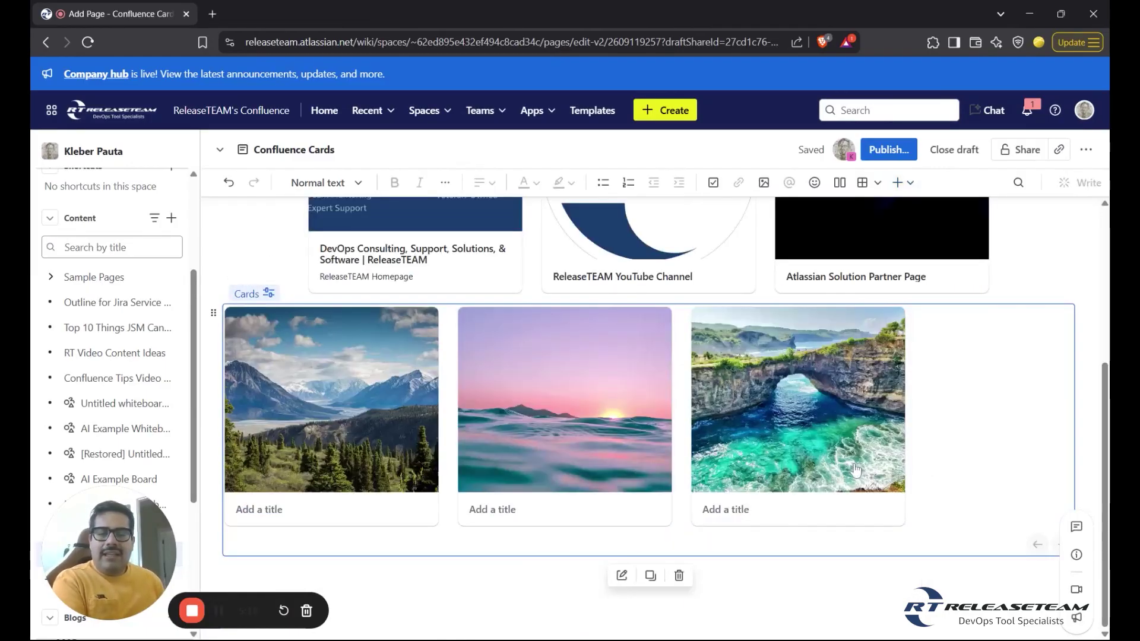
pyautogui.click(622, 576)
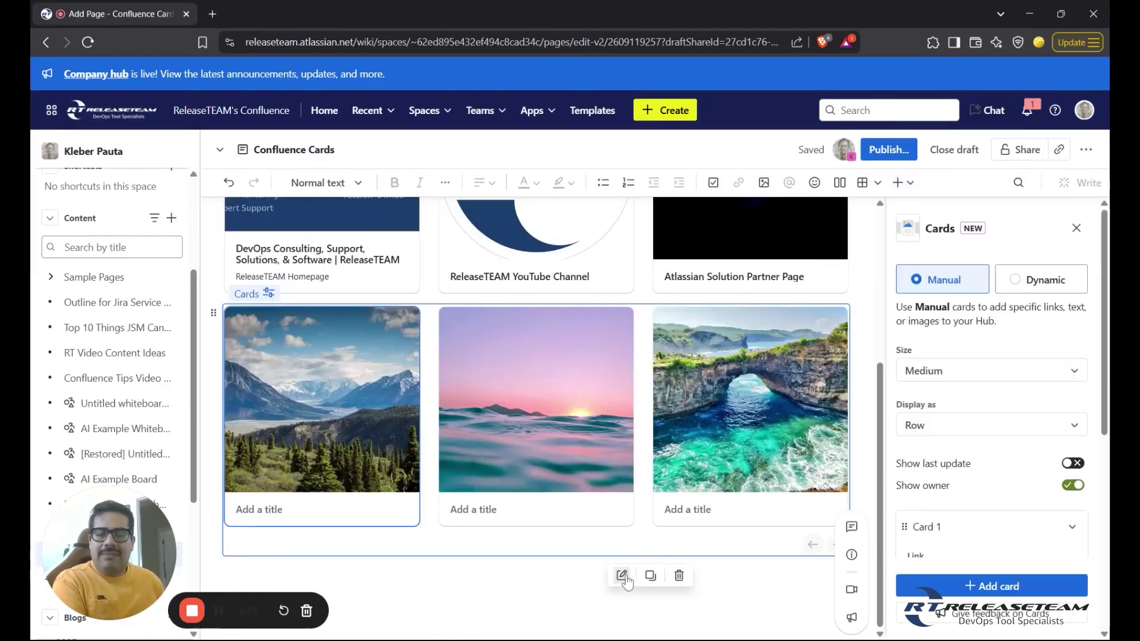
pyautogui.click(1036, 287)
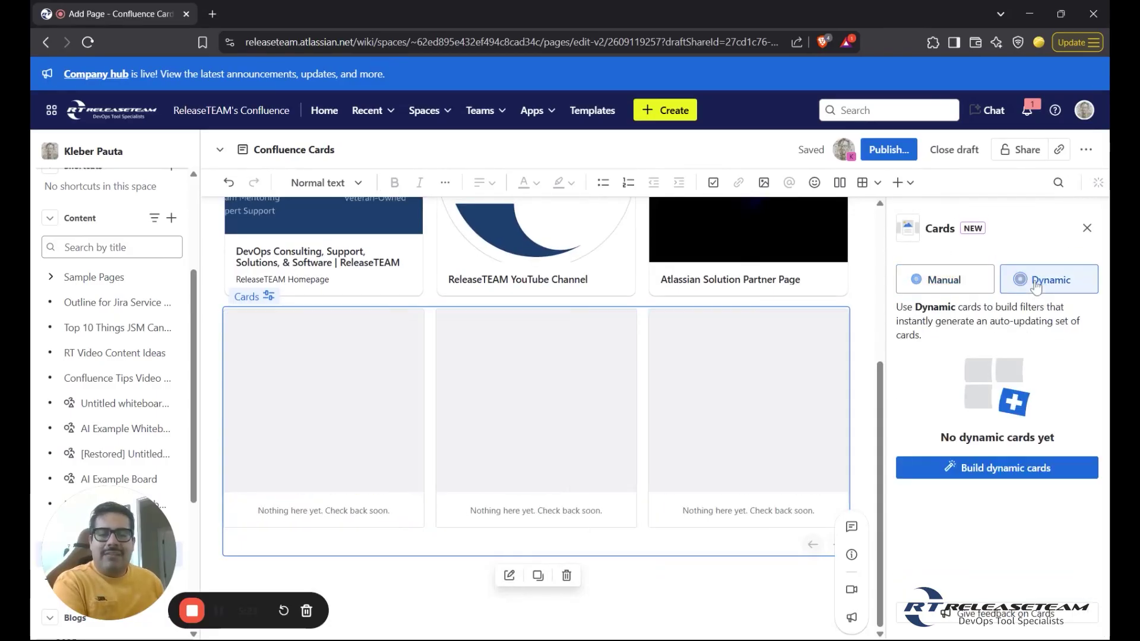
# Step: Build dynamic cards filtered to content you own, updated in the Past 30 days
pyautogui.click(995, 469)
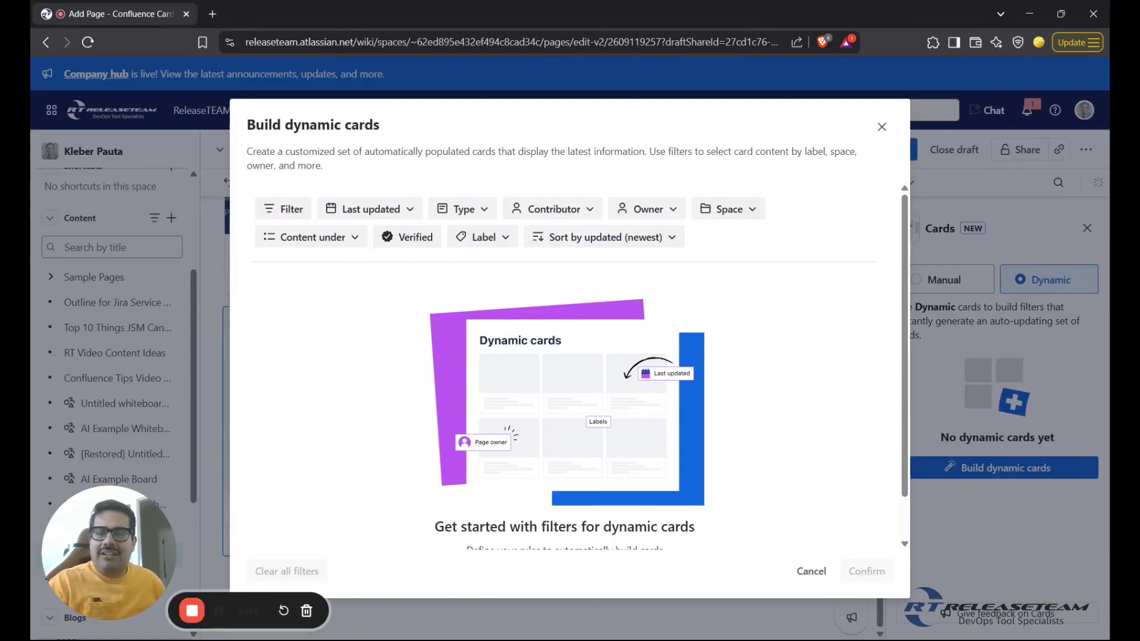
pyautogui.click(655, 217)
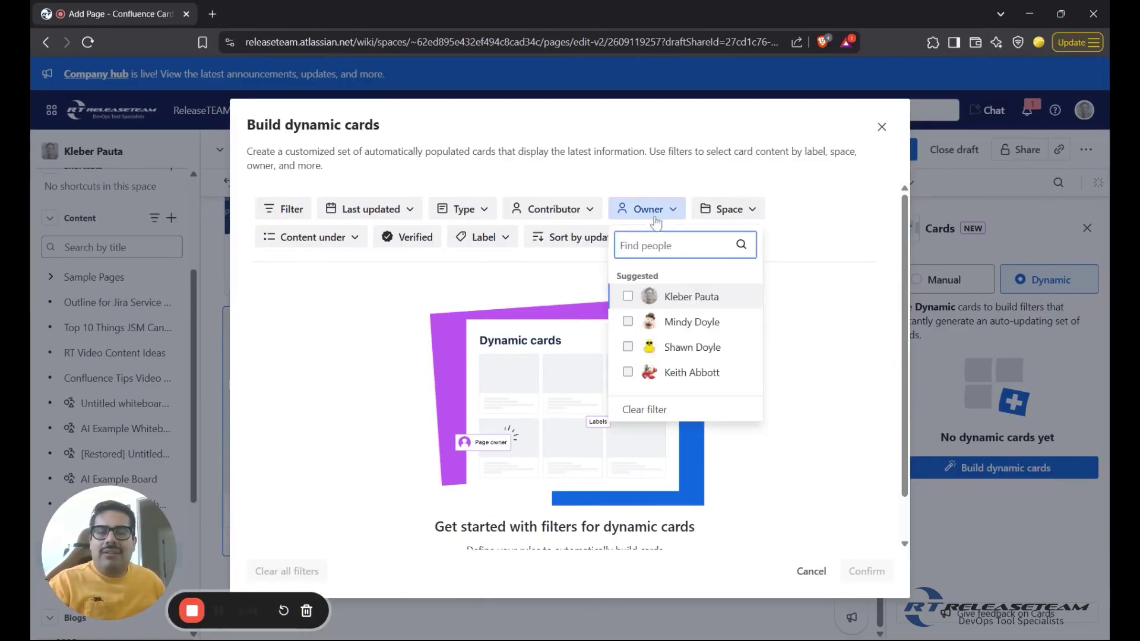
pyautogui.click(705, 299)
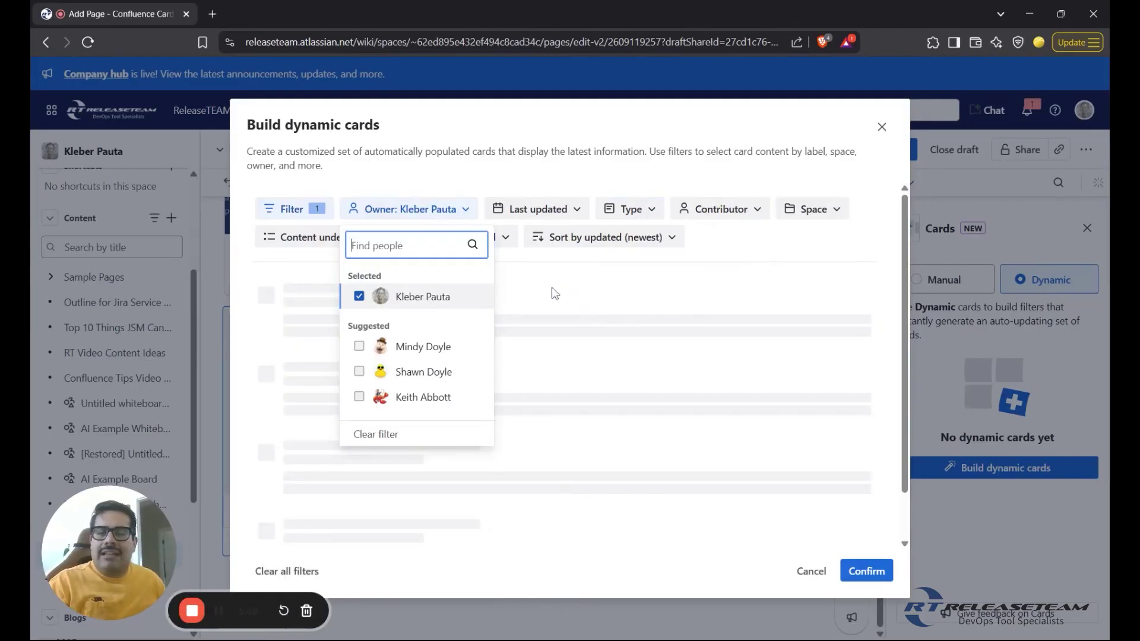
pyautogui.click(553, 279)
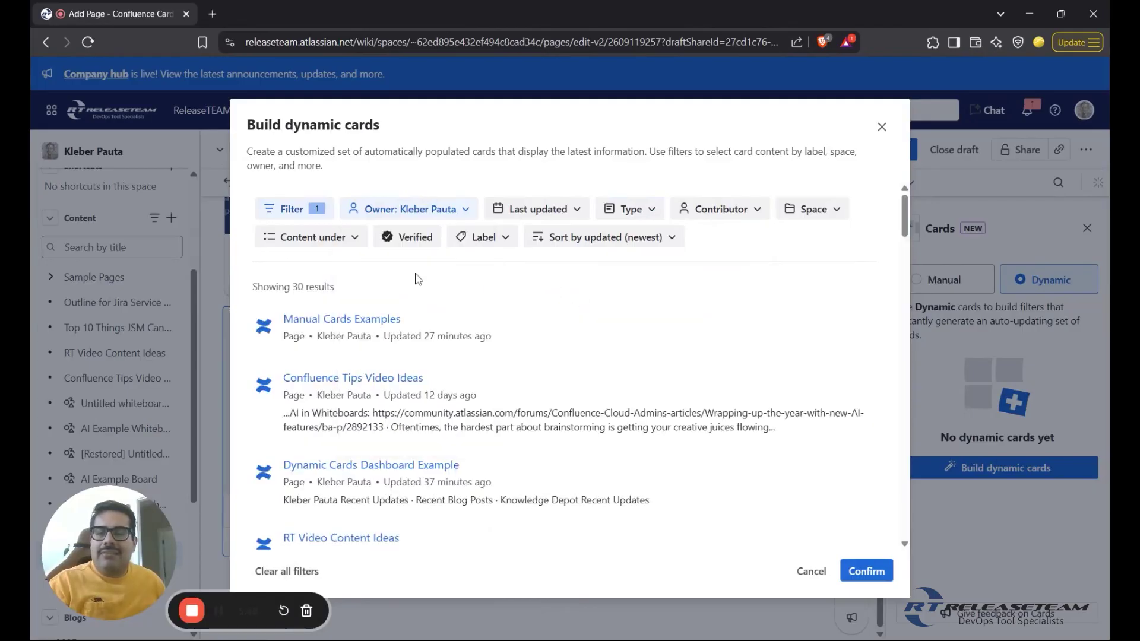
pyautogui.click(576, 212)
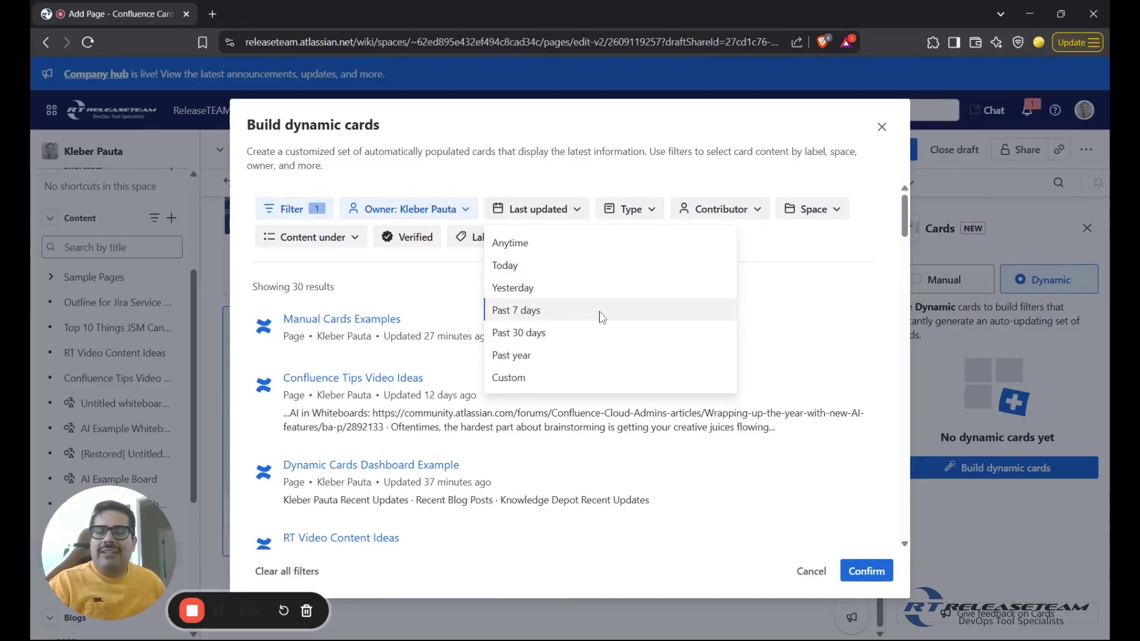
pyautogui.click(566, 336)
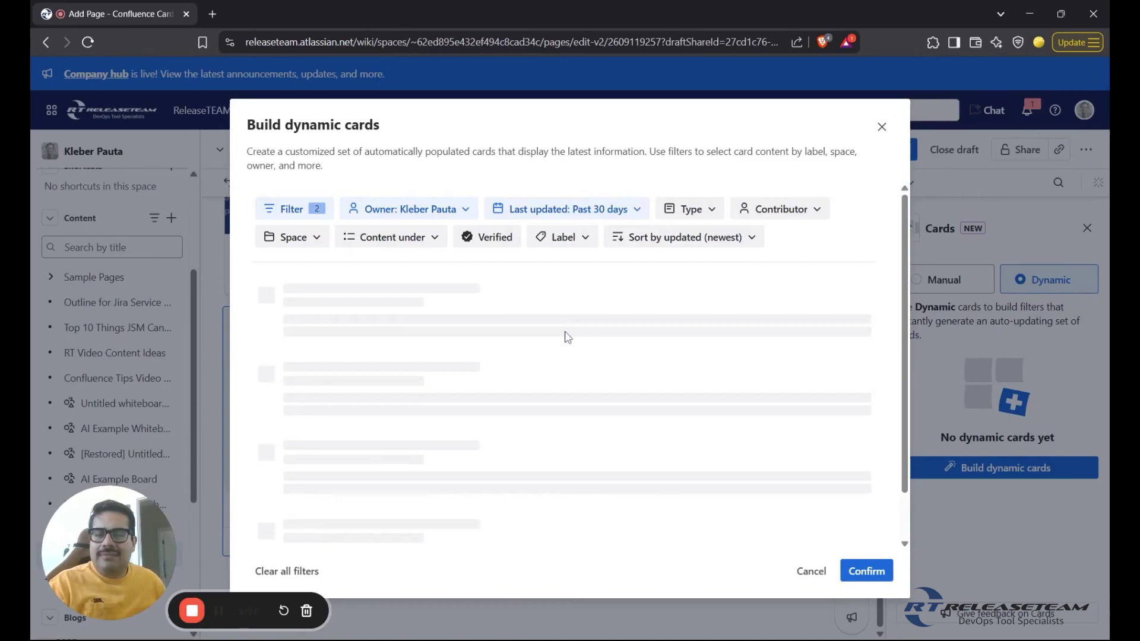
pyautogui.click(866, 571)
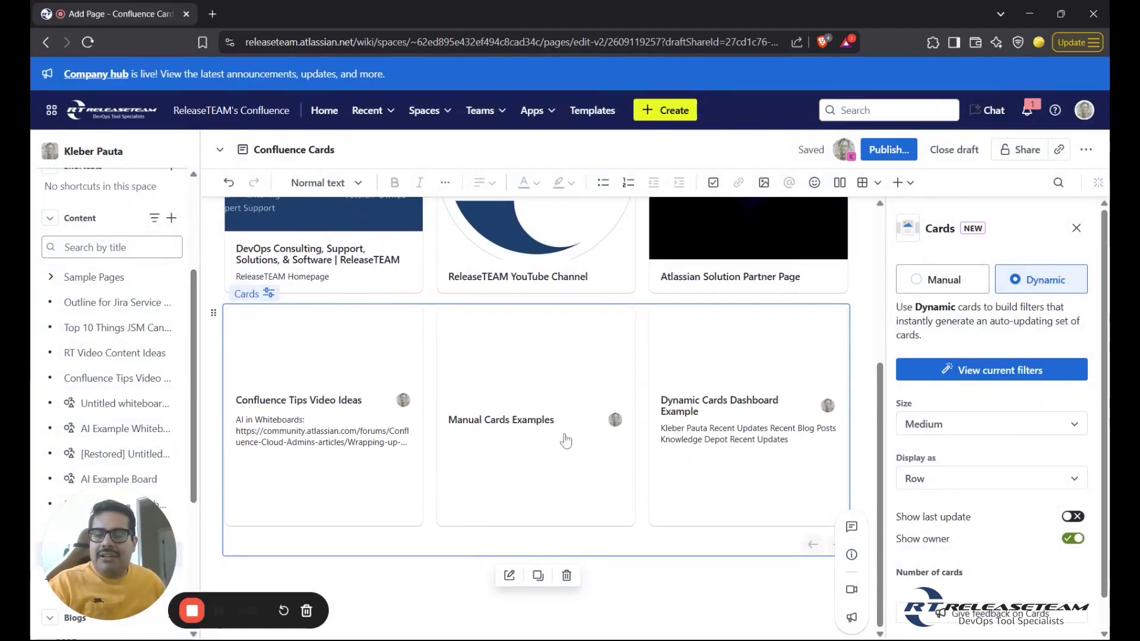
# Step: Make the dynamic cards Small, raise the card count to 6, and close the settings
pyautogui.scroll(-1, 988, 412)
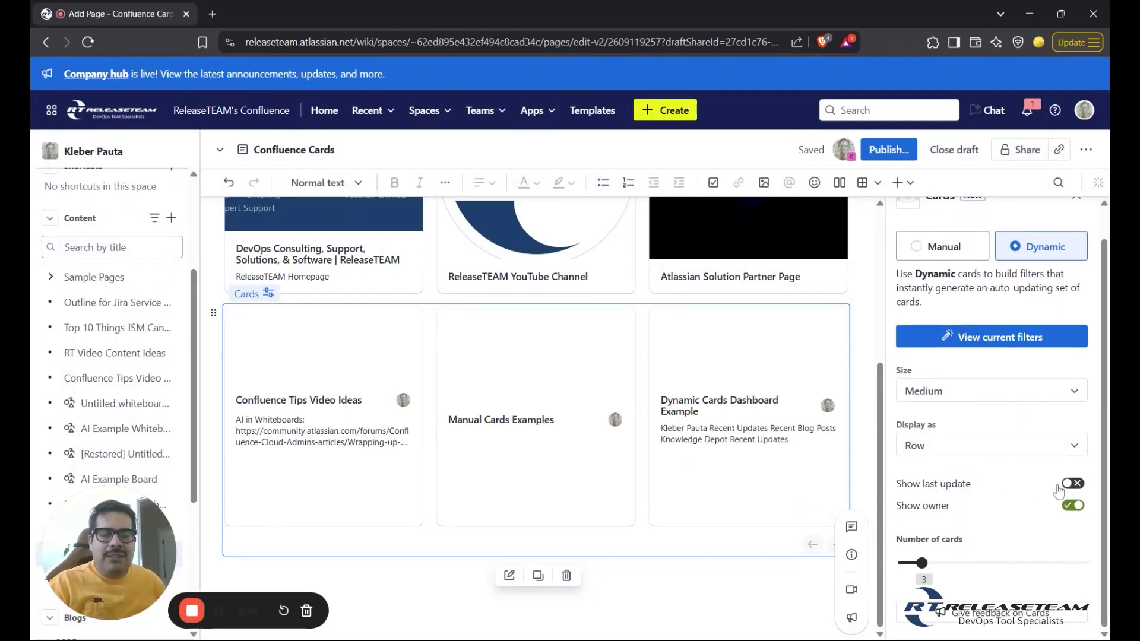
pyautogui.click(968, 399)
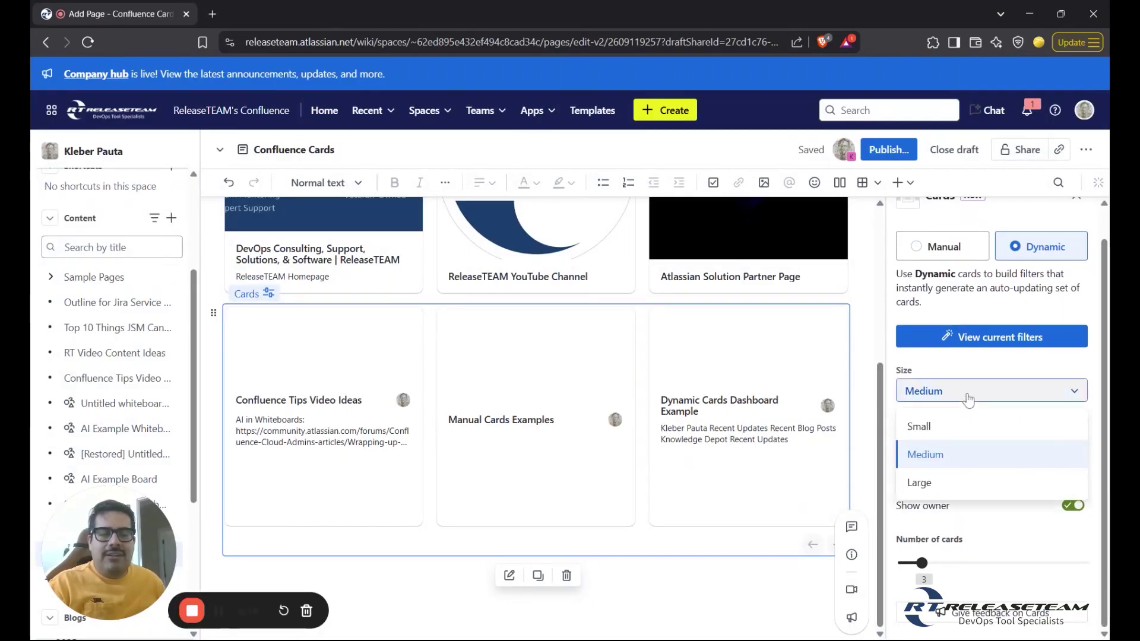
pyautogui.click(941, 426)
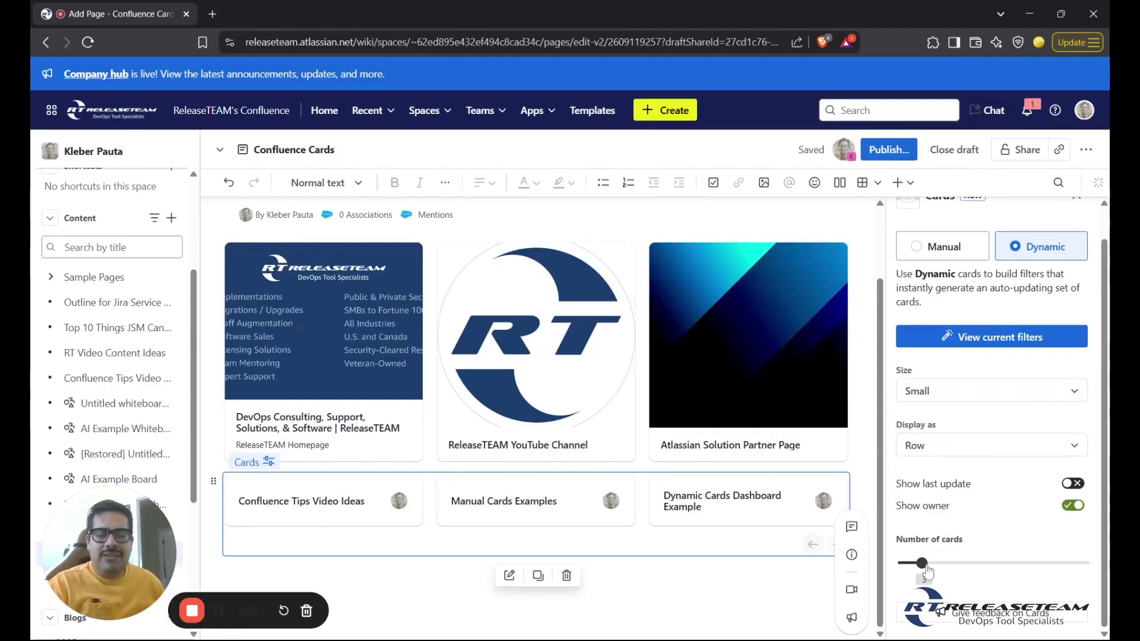
pyautogui.moveTo(925, 570); pyautogui.dragTo(988, 572)
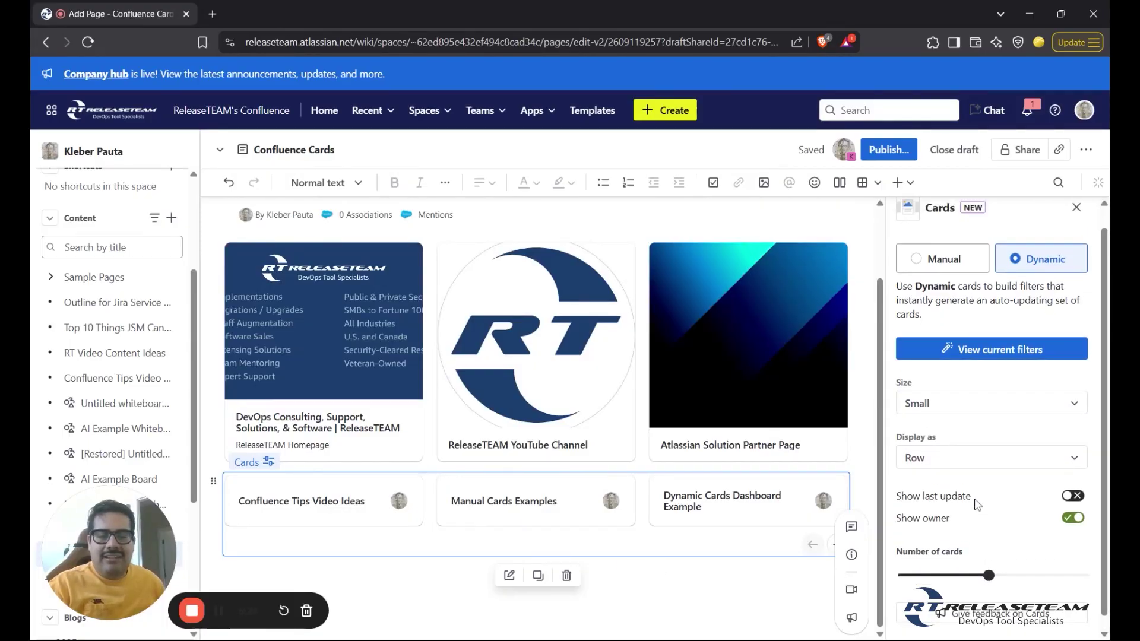
pyautogui.click(1077, 225)
pyautogui.click(622, 575)
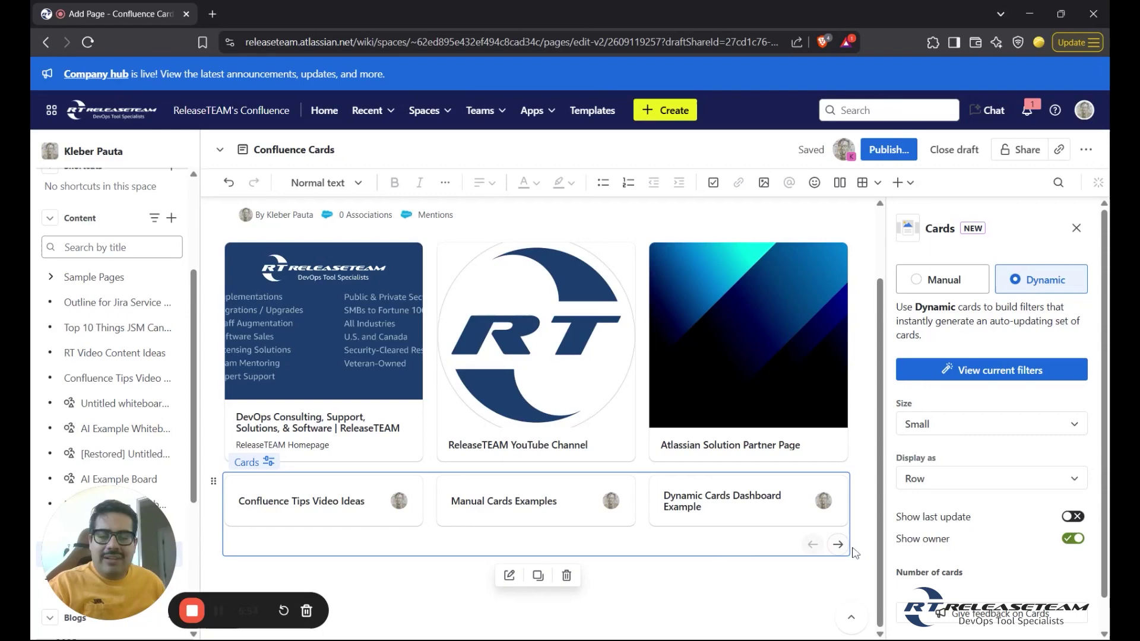
pyautogui.click(862, 434)
pyautogui.scroll(-1, 855, 475)
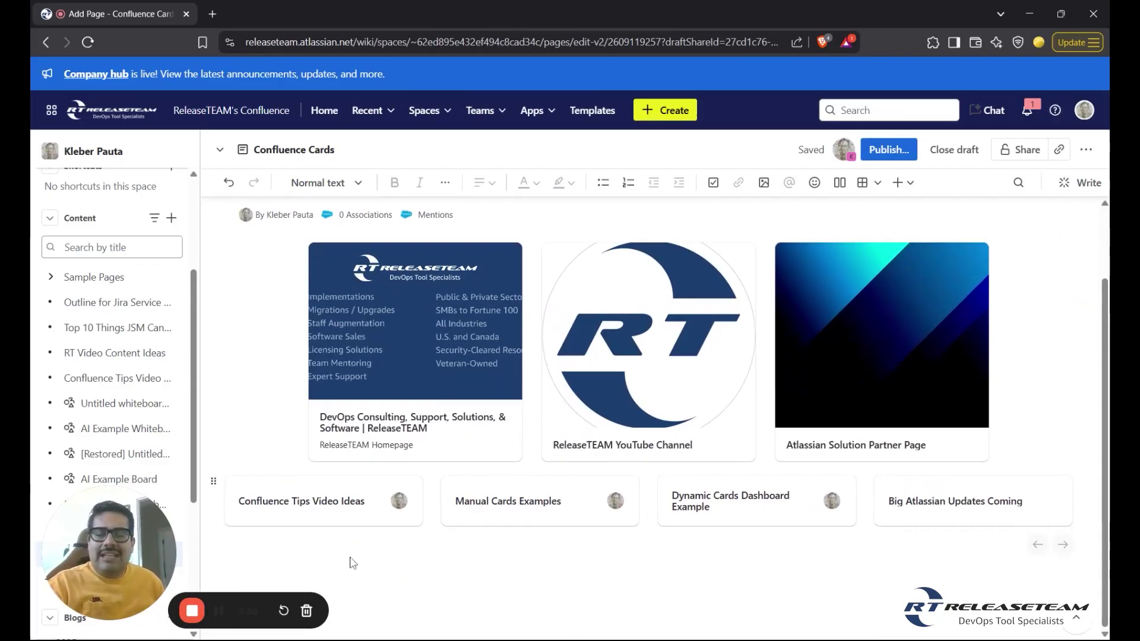
# Step: Insert a third Cards block below the card row and switch it to Dynamic
pyautogui.click(353, 594)
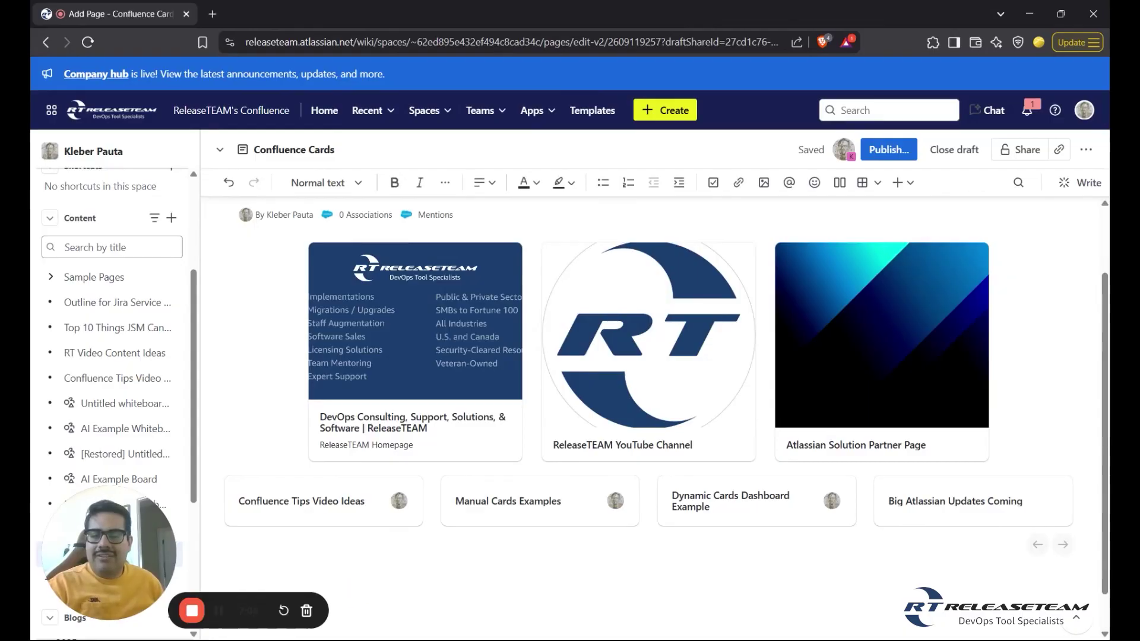
pyautogui.scroll(-1, 357, 550)
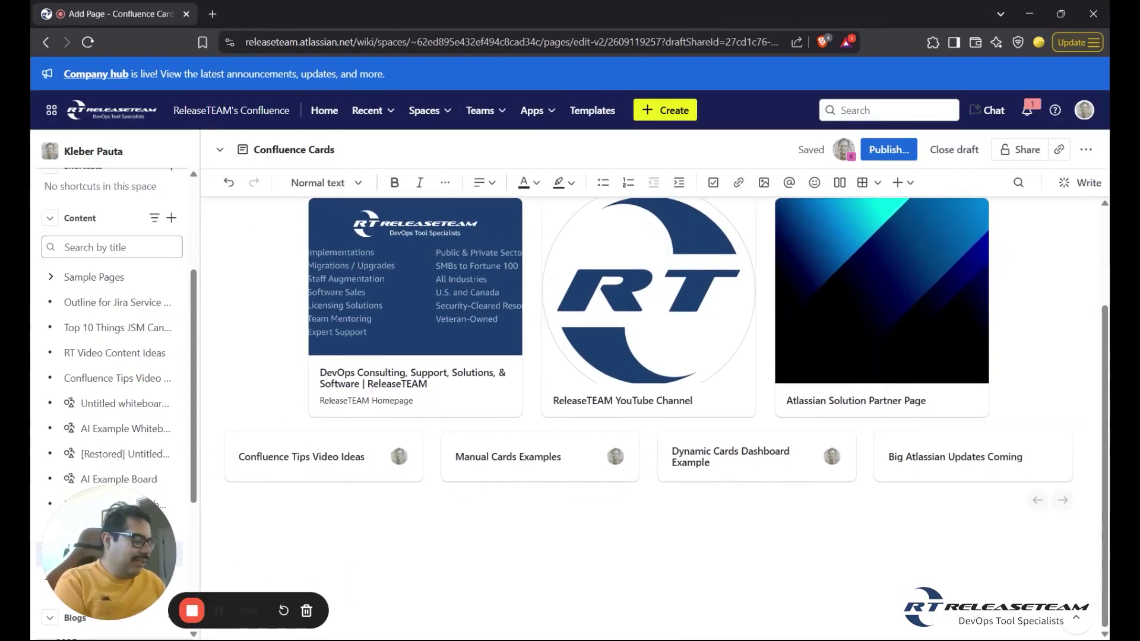
pyautogui.write('/cardsa')
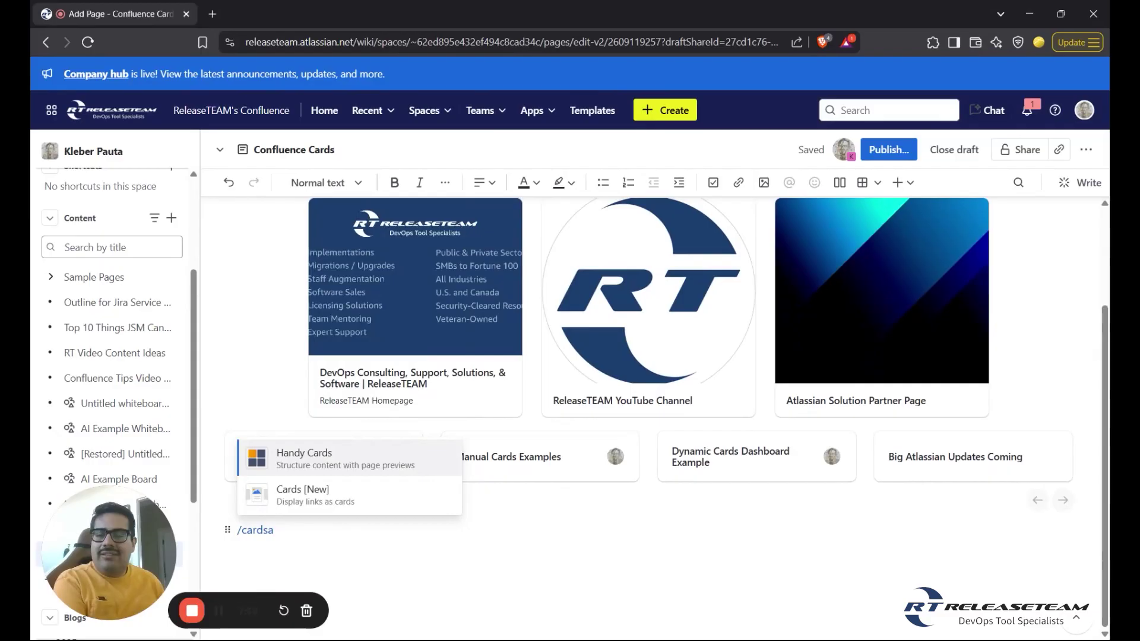
pyautogui.click(349, 499)
pyautogui.click(621, 574)
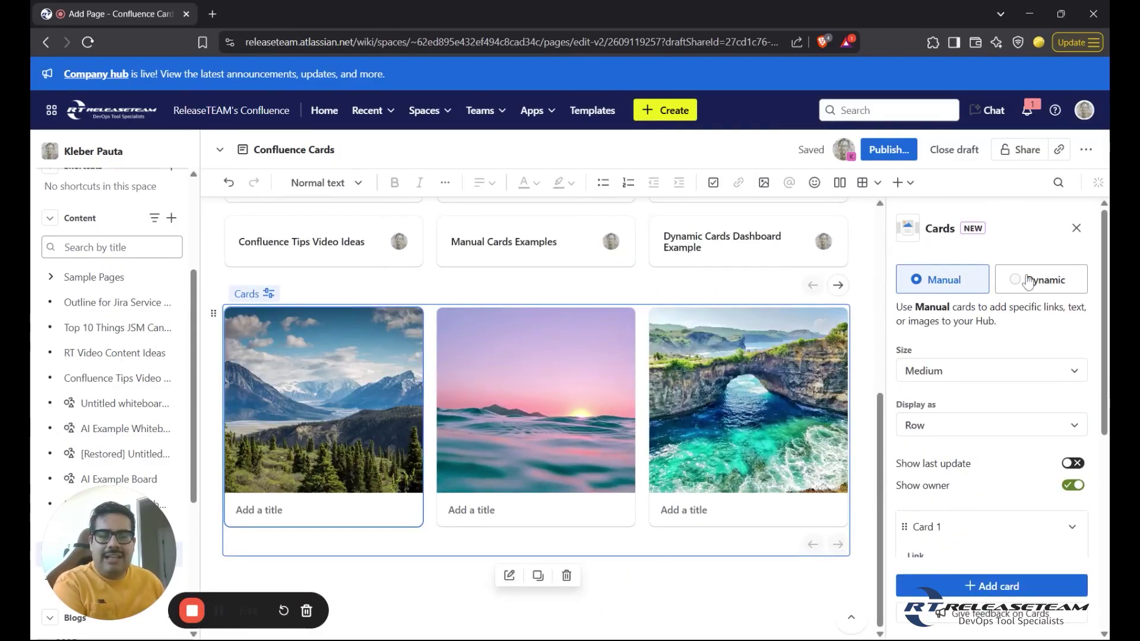
pyautogui.click(1029, 282)
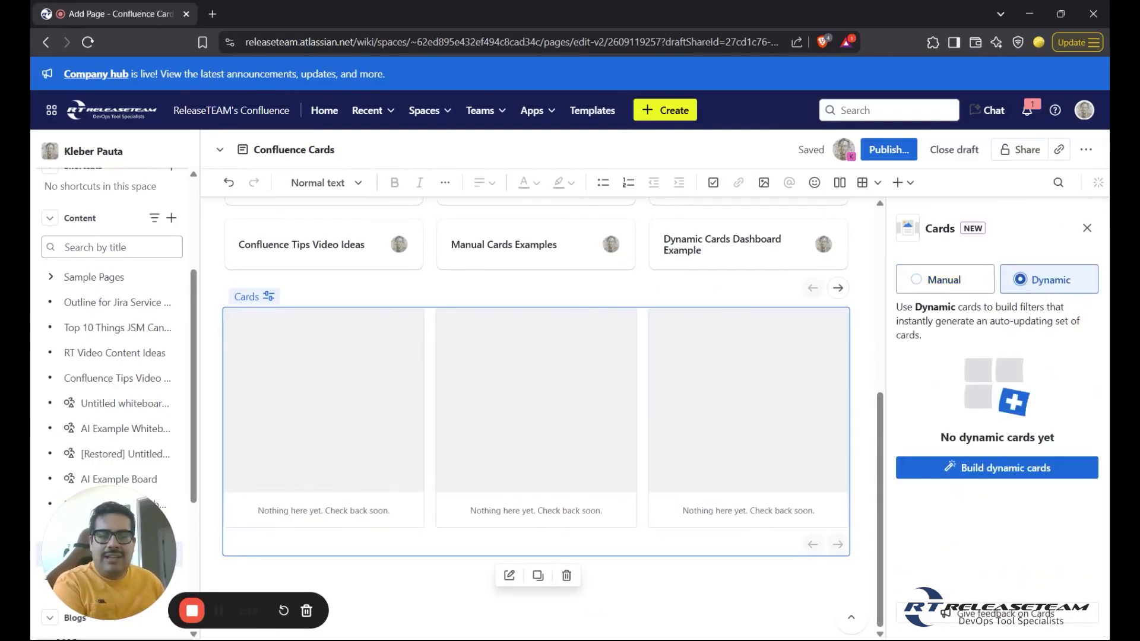
# Step: Filter the dynamic cards to content type Blog posts and confirm
pyautogui.click(990, 470)
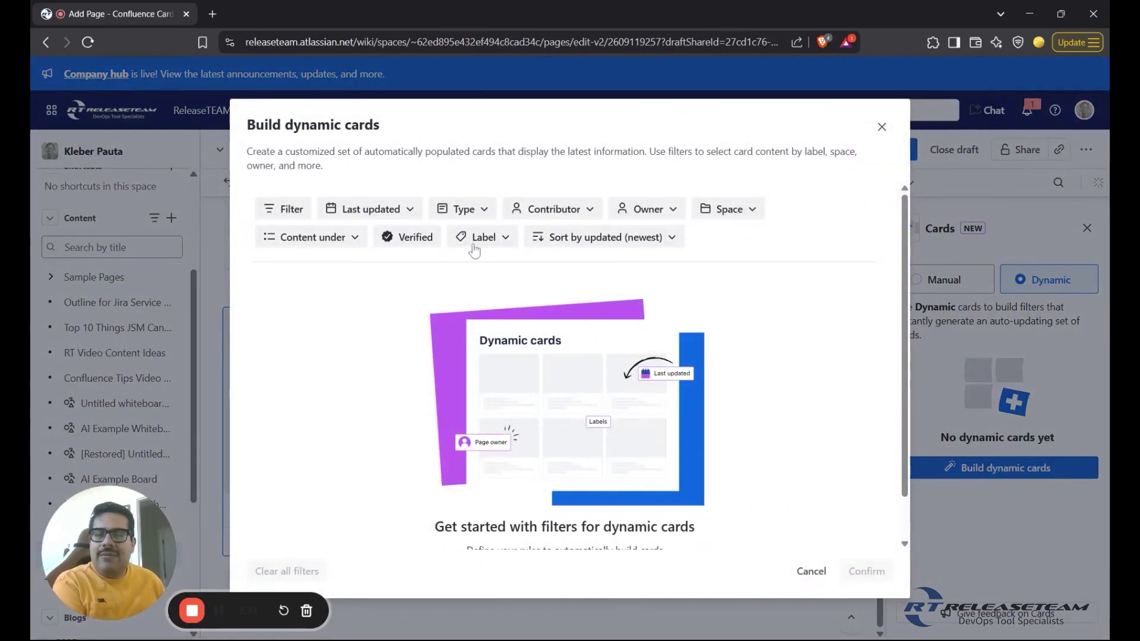
pyautogui.click(472, 215)
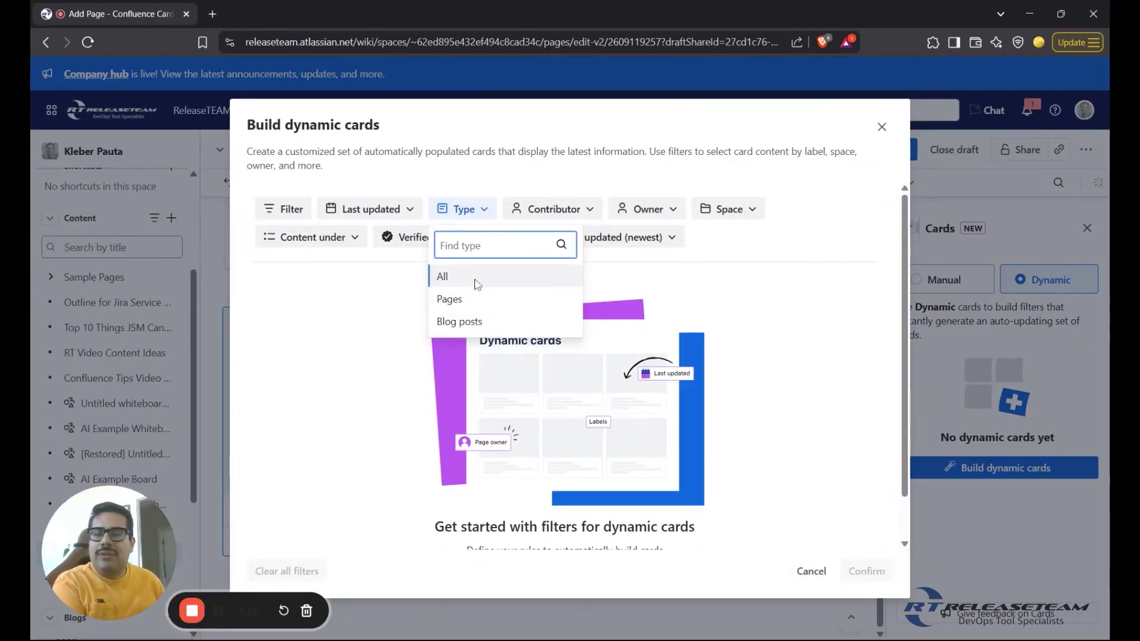
pyautogui.click(517, 323)
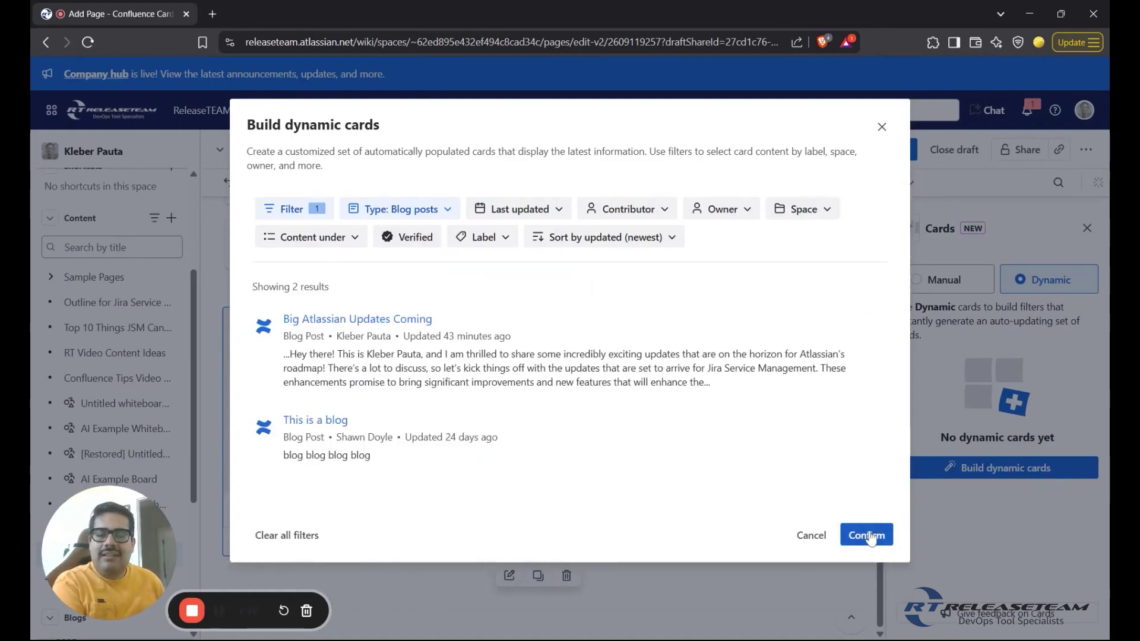
pyautogui.click(866, 535)
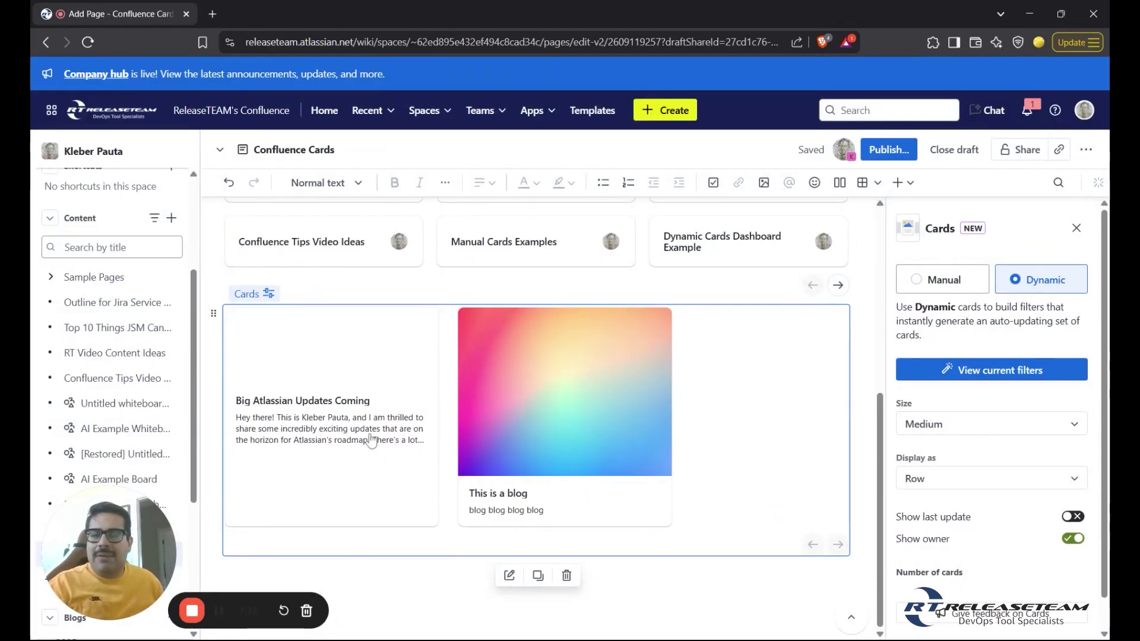
# Step: Scroll up and down through the draft to review the three card blocks
pyautogui.scroll(6, 445, 426)
pyautogui.scroll(-4, 447, 428)
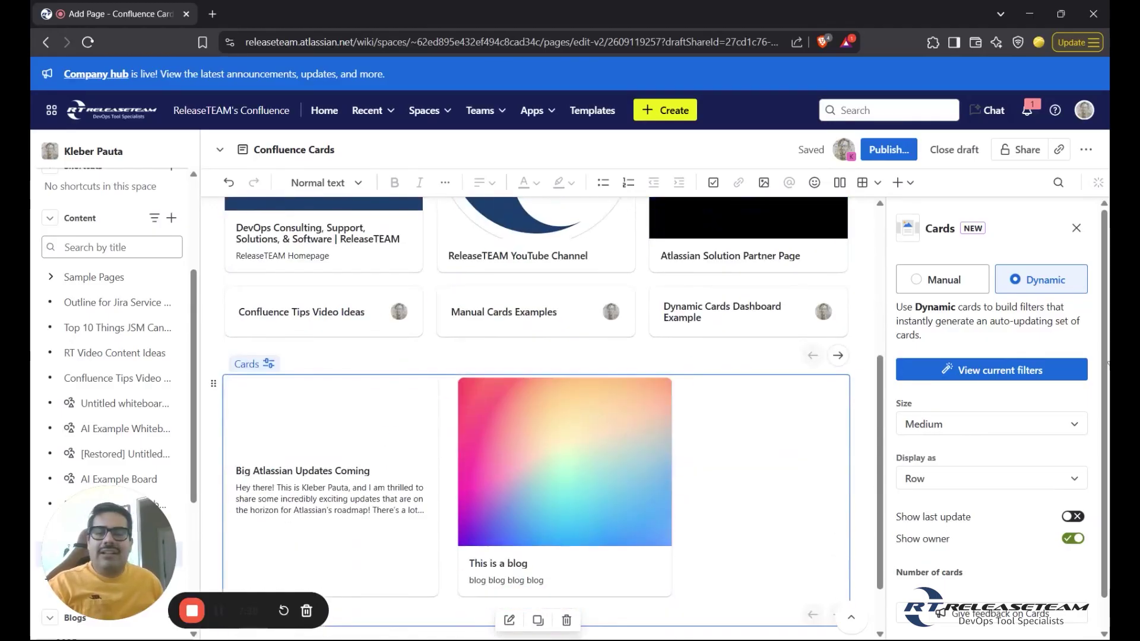
pyautogui.scroll(5, 693, 402)
pyautogui.scroll(-3, 640, 409)
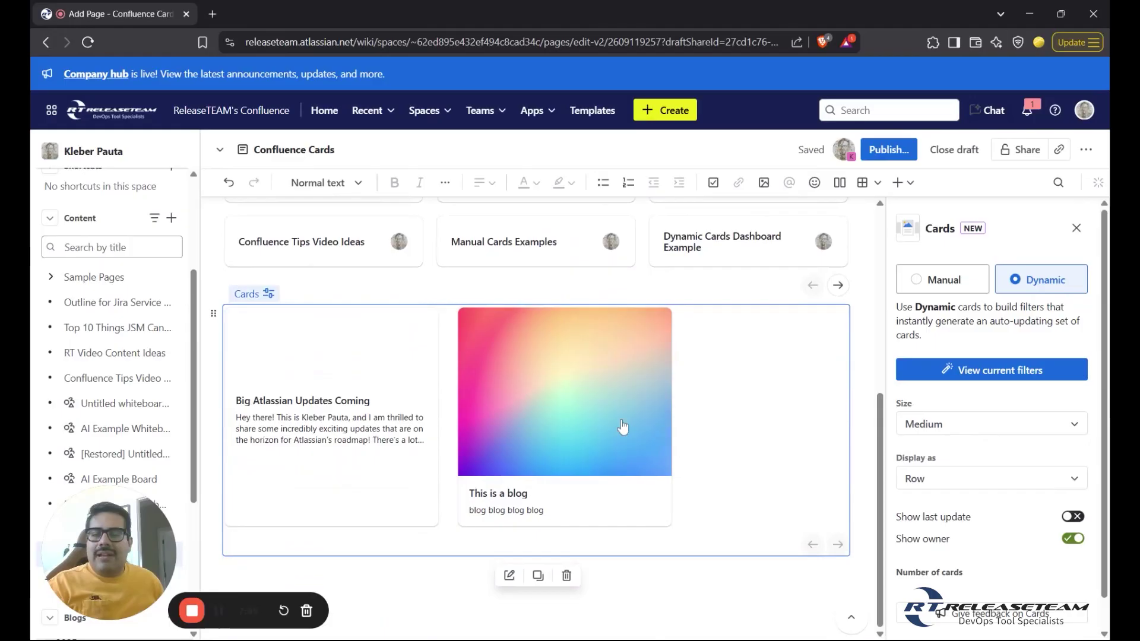
pyautogui.scroll(2, 808, 343)
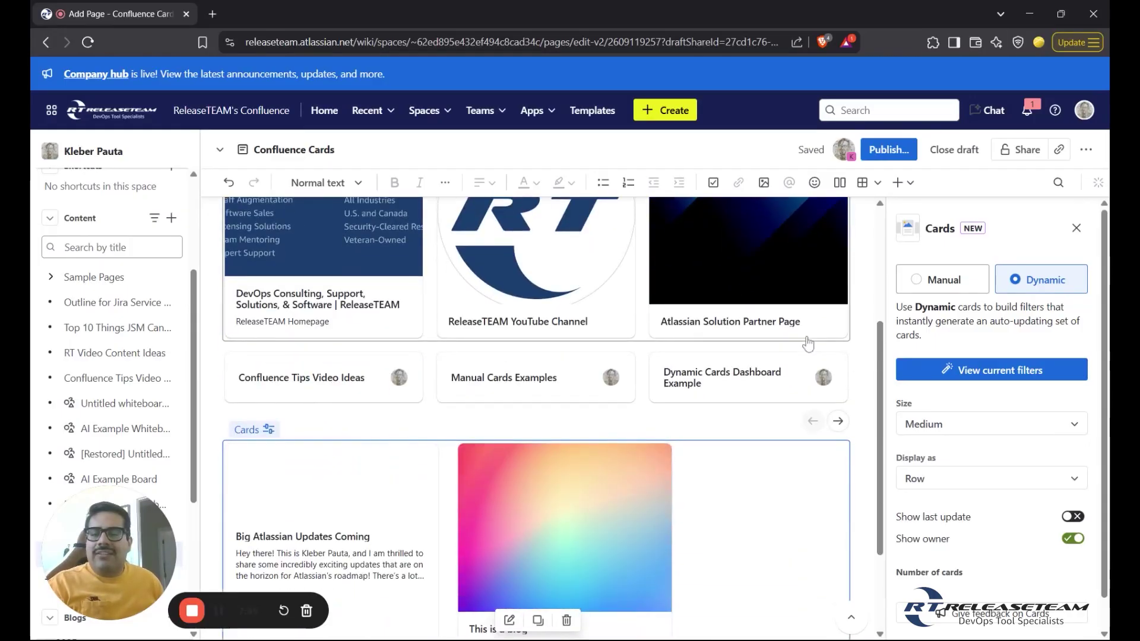
pyautogui.scroll(-1, 808, 343)
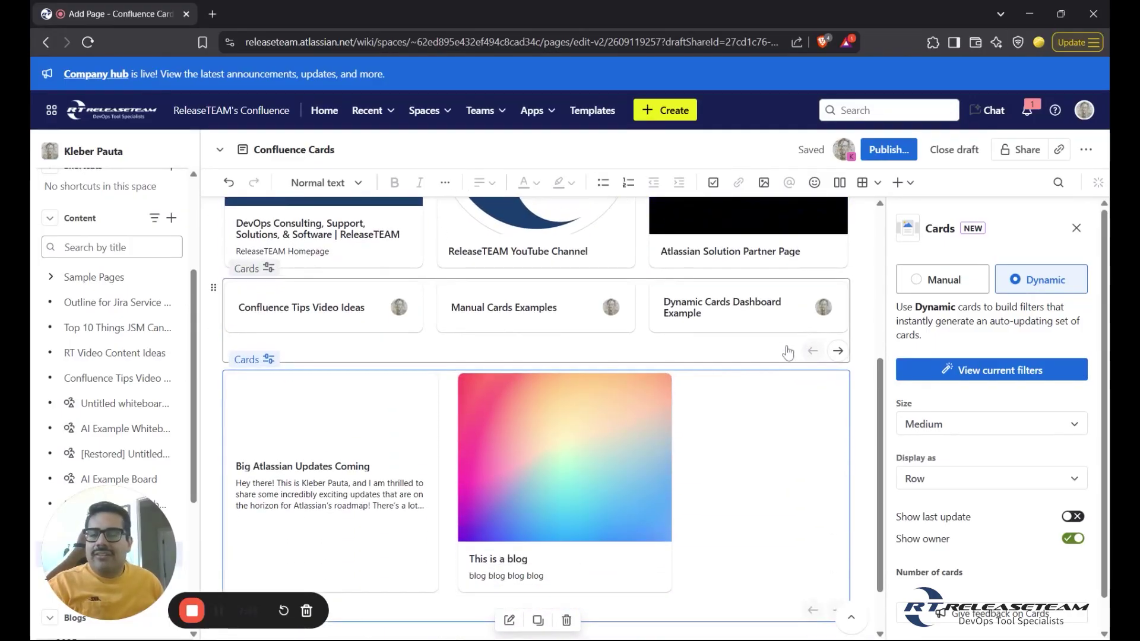
pyautogui.scroll(-1, 476, 451)
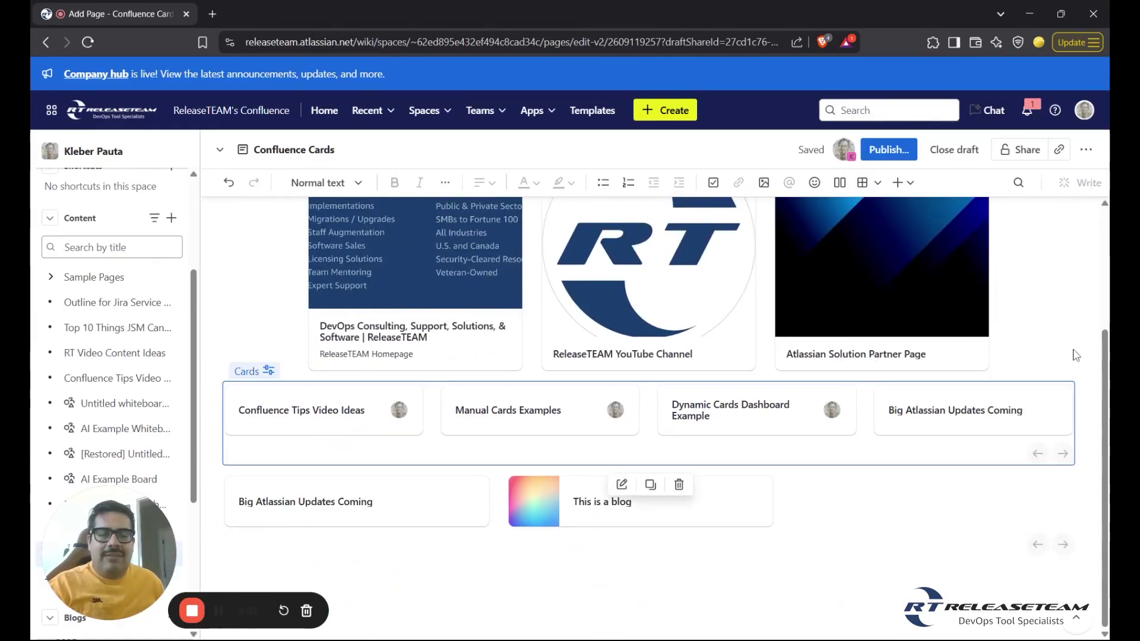
# Step: Add a Heading 2 with the author's name followed by 'Updates' above the first dynamic card row
pyautogui.write('/heading')
pyautogui.click(351, 527)
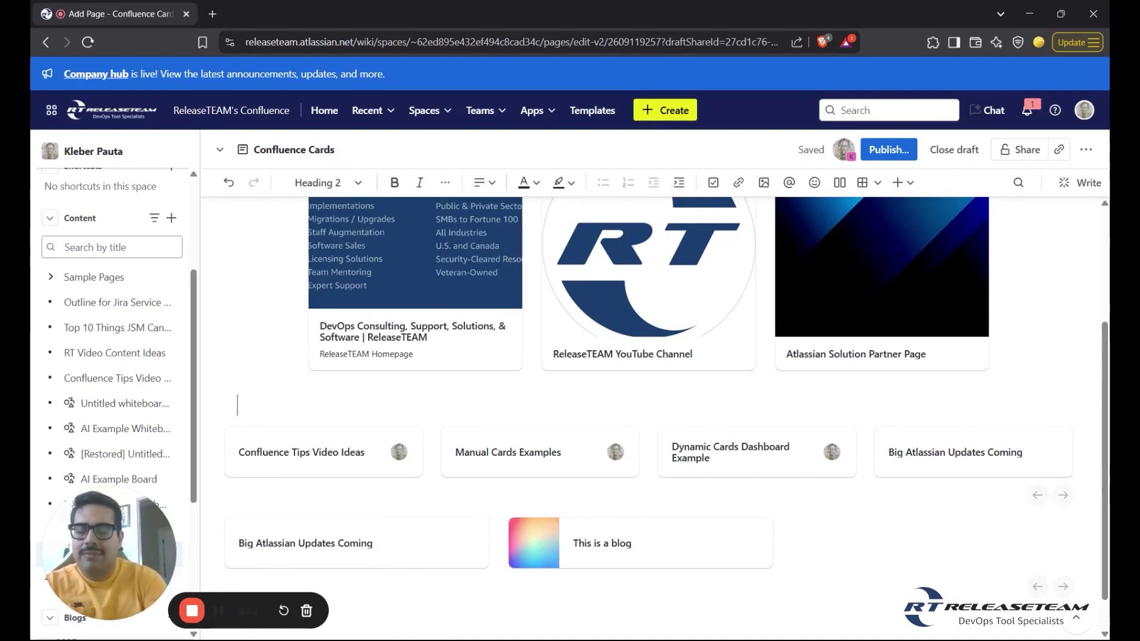
pyautogui.write('Kleber Pauta')
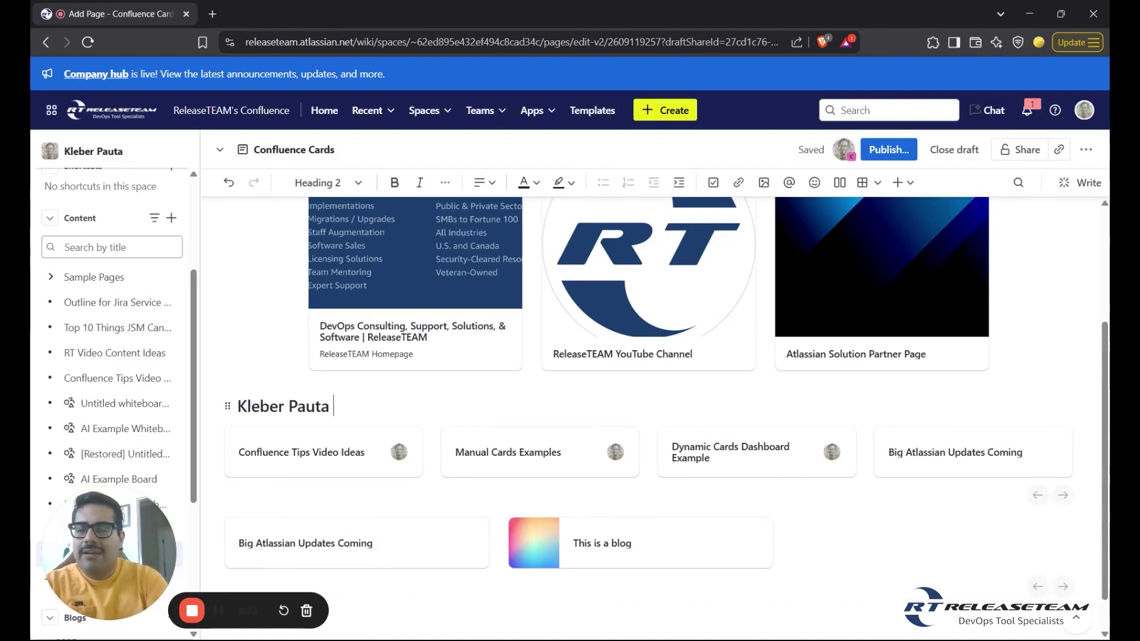
pyautogui.write(' Updates')
# Step: Add a Heading 2 titled 'Latest Blog Posts' on a new line below that cards block
pyautogui.press('Down')
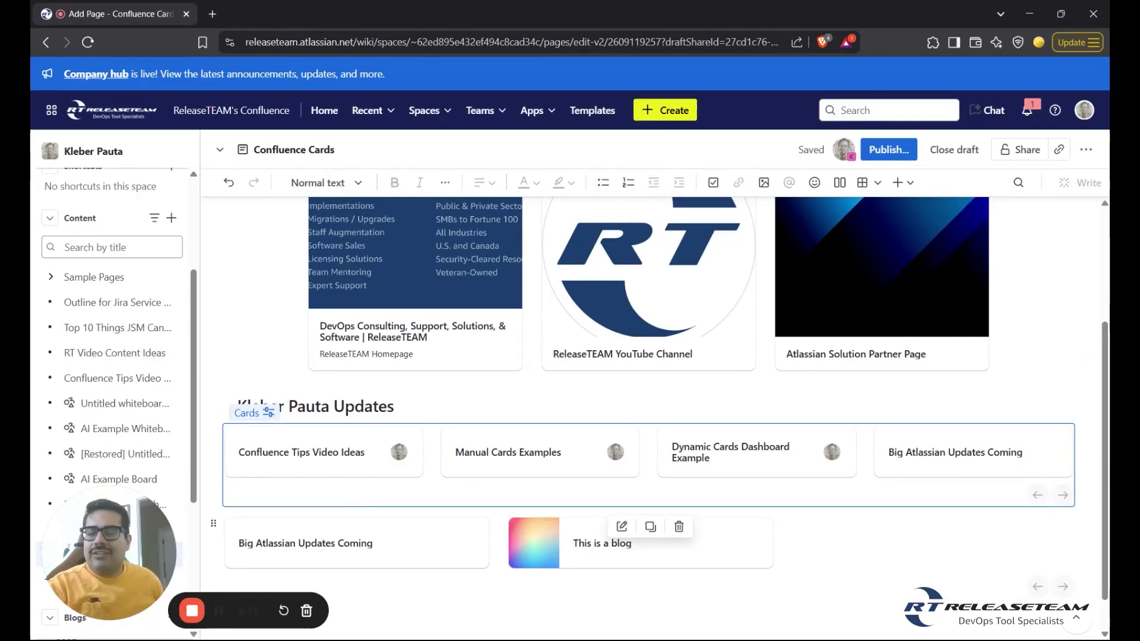
pyautogui.press('Right')
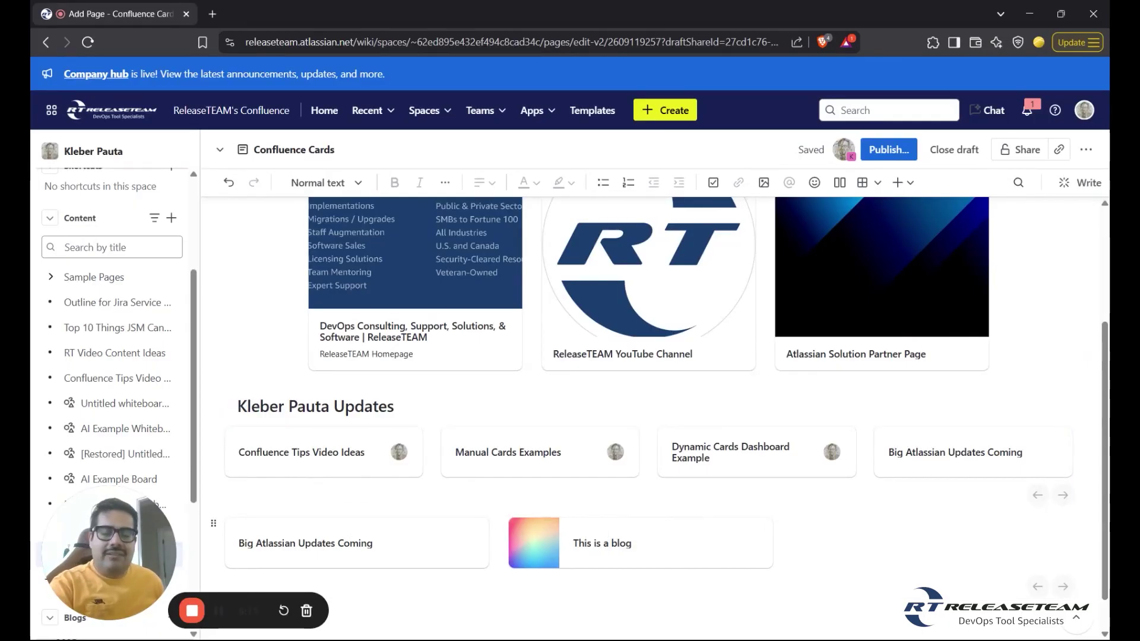
pyautogui.press('Return')
pyautogui.write('/heading')
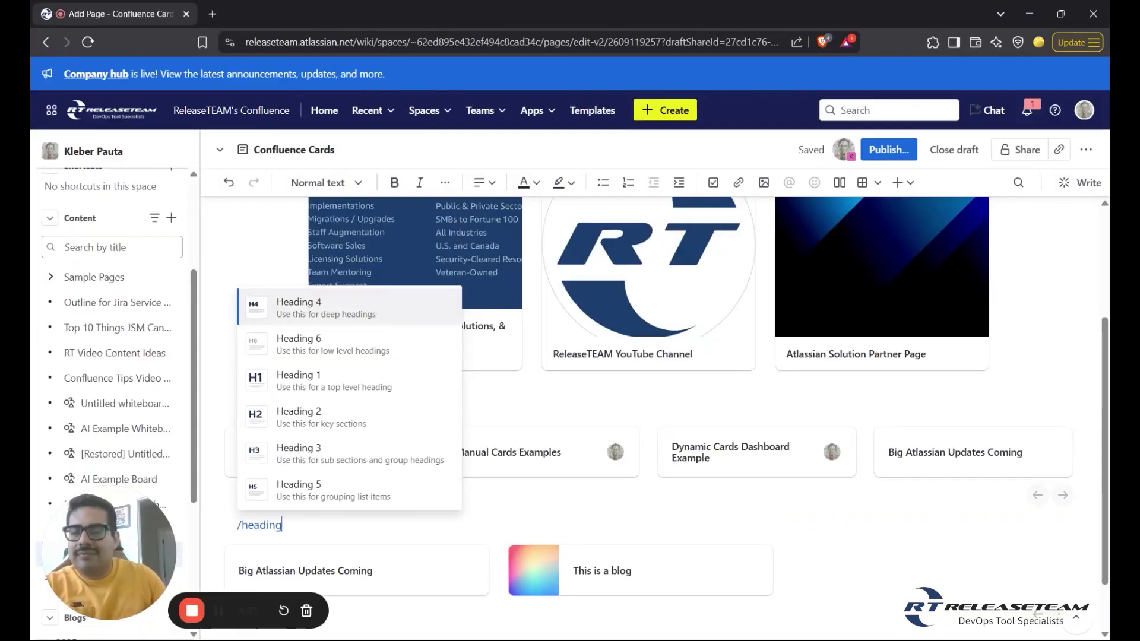
pyautogui.press('Up')
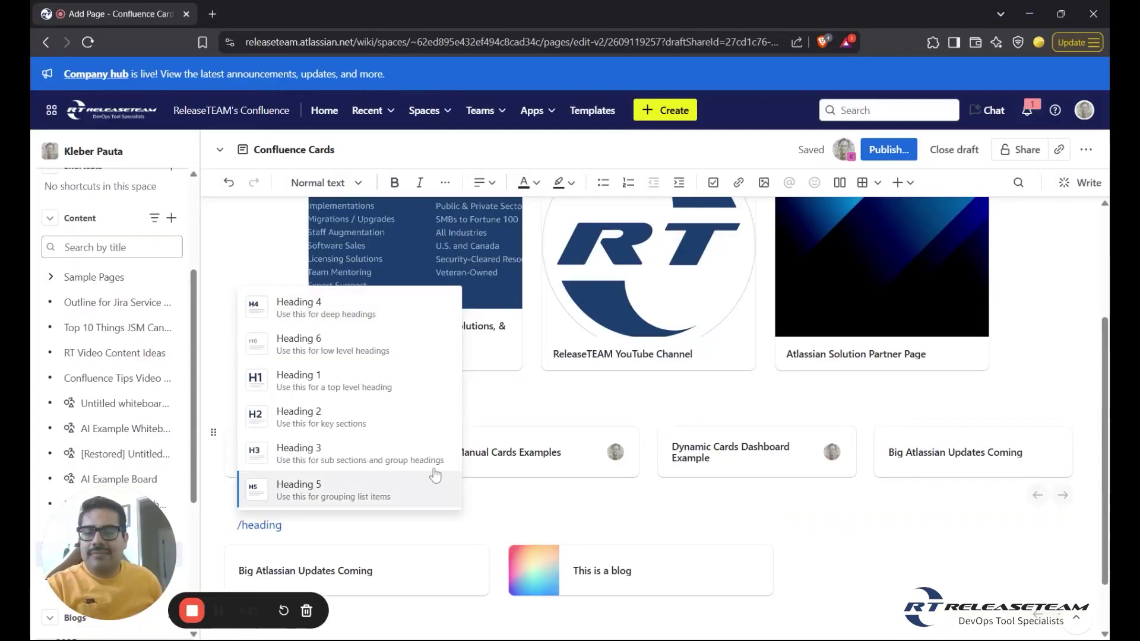
pyautogui.click(369, 415)
pyautogui.write('L')
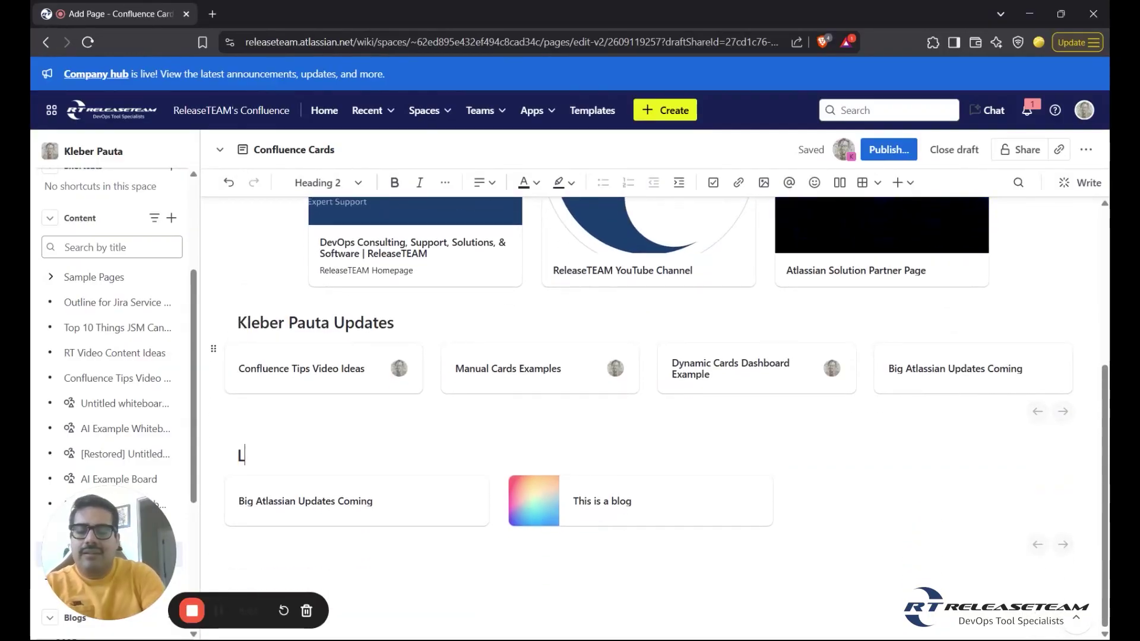
pyautogui.write('atest Bhlo')
pyautogui.press('BackSpace')
pyautogui.press('BackSpace')
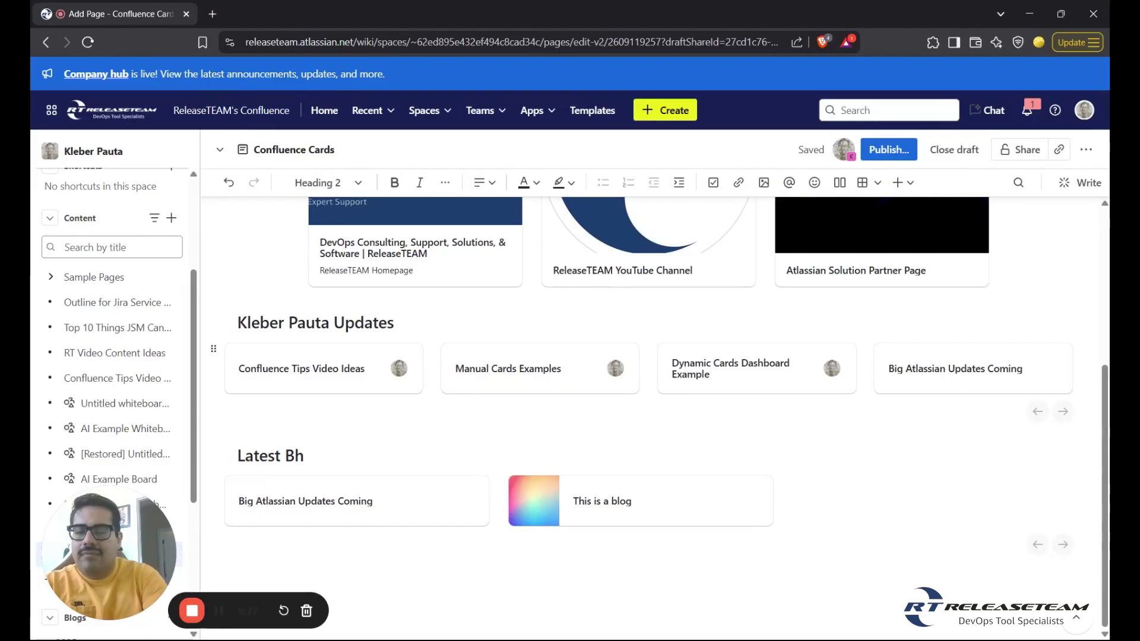
pyautogui.press('BackSpace')
pyautogui.write('log')
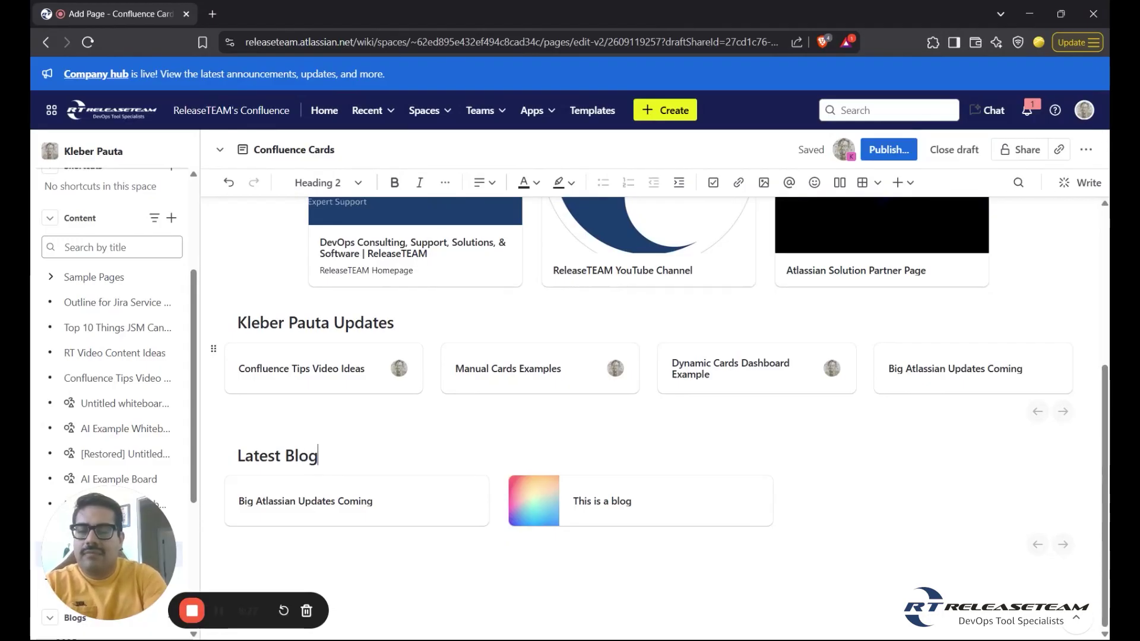
pyautogui.write(' Posts')
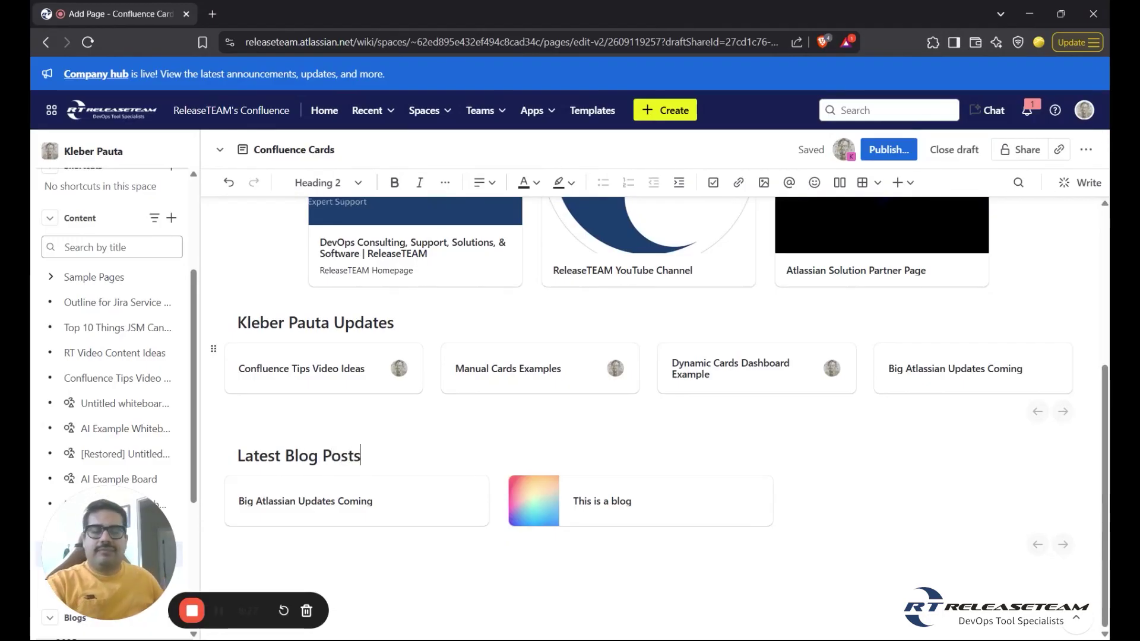
pyautogui.scroll(2, 497, 425)
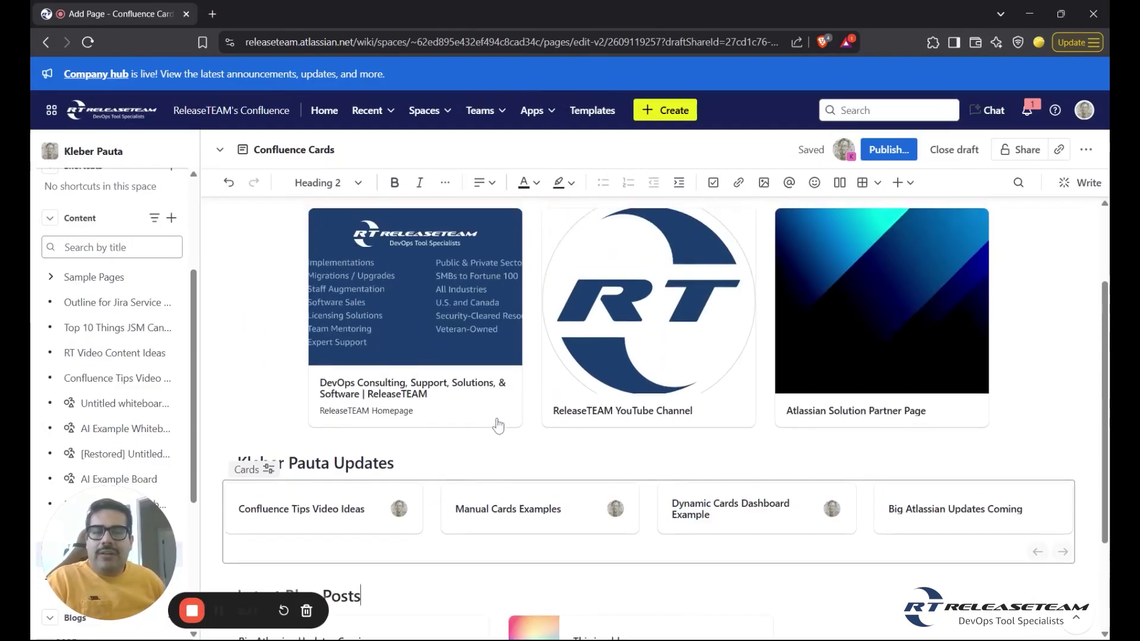
pyautogui.scroll(-1, 496, 425)
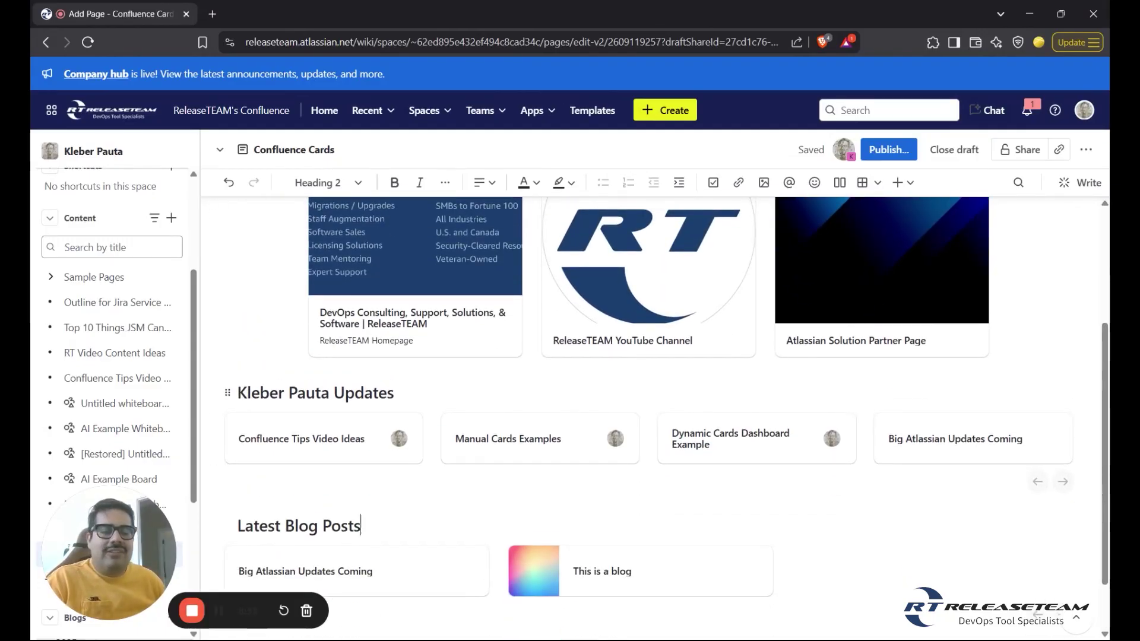
pyautogui.scroll(-1, 496, 425)
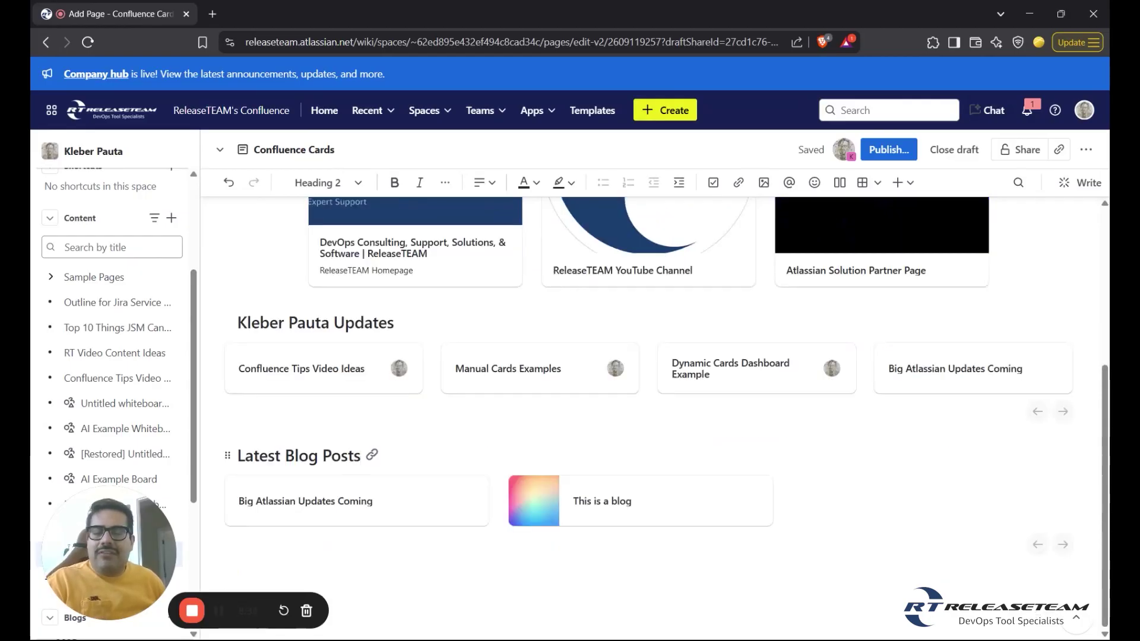